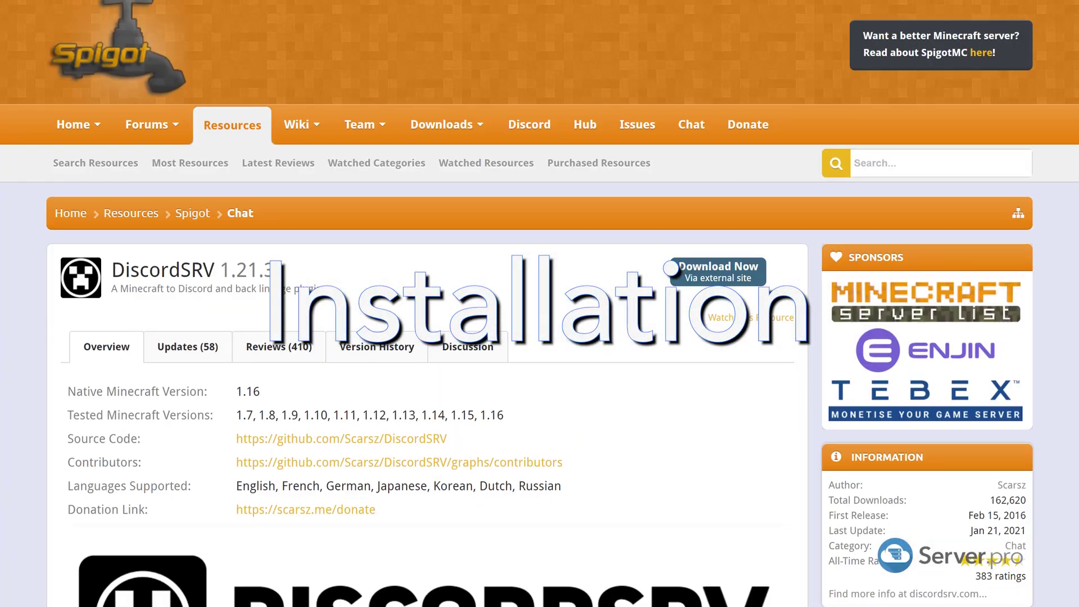
Install the latest DiscordSRV plugin from Server.pro's plugin browser and restart the server.
scroll(539, 304, down, 5)
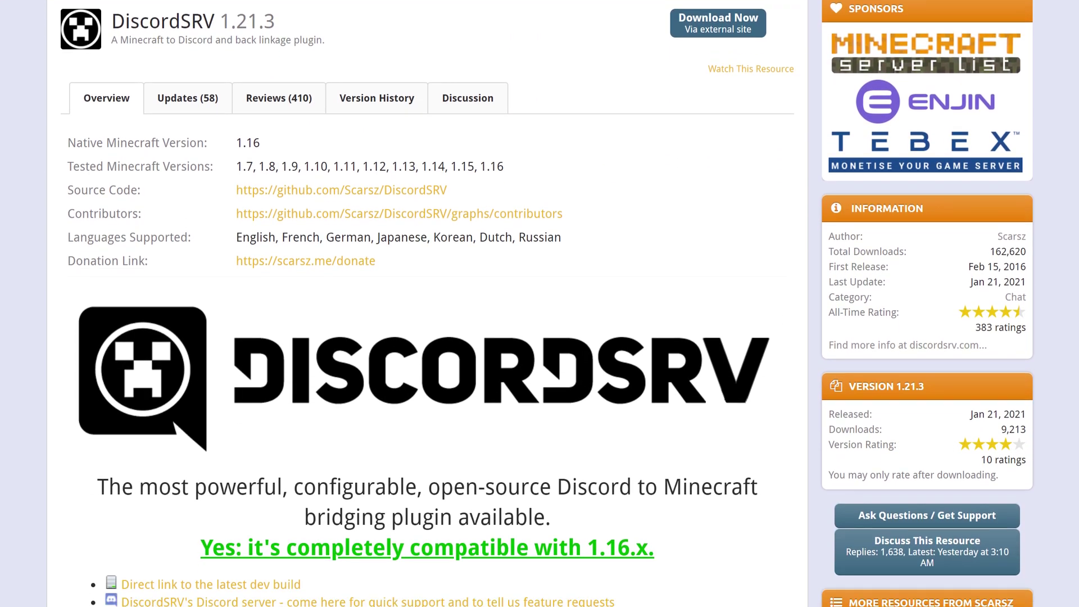
scroll(539, 303, down, 7)
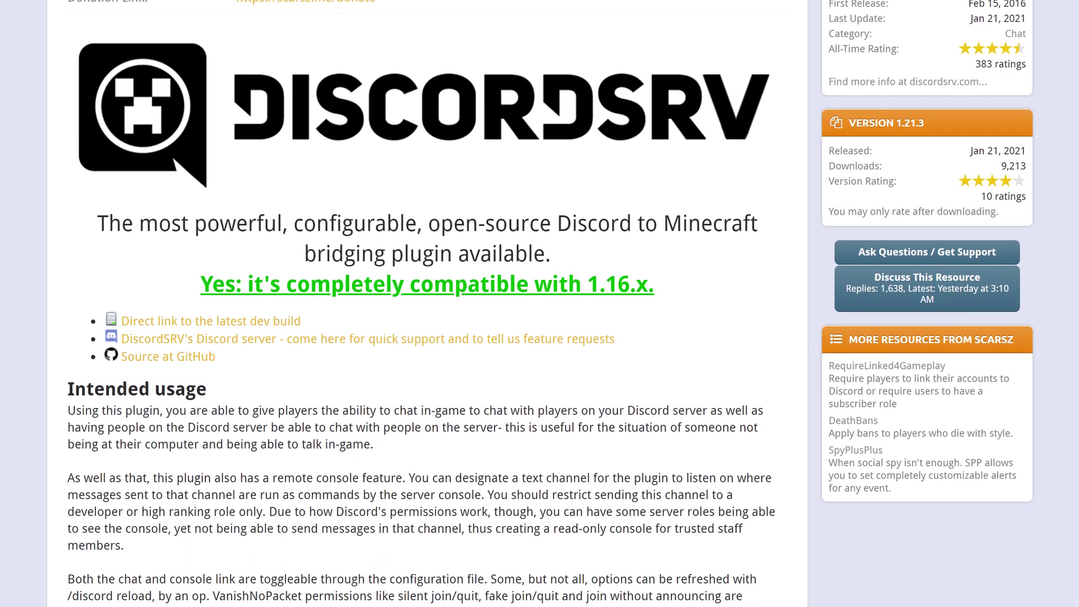
scroll(539, 303, down, 14)
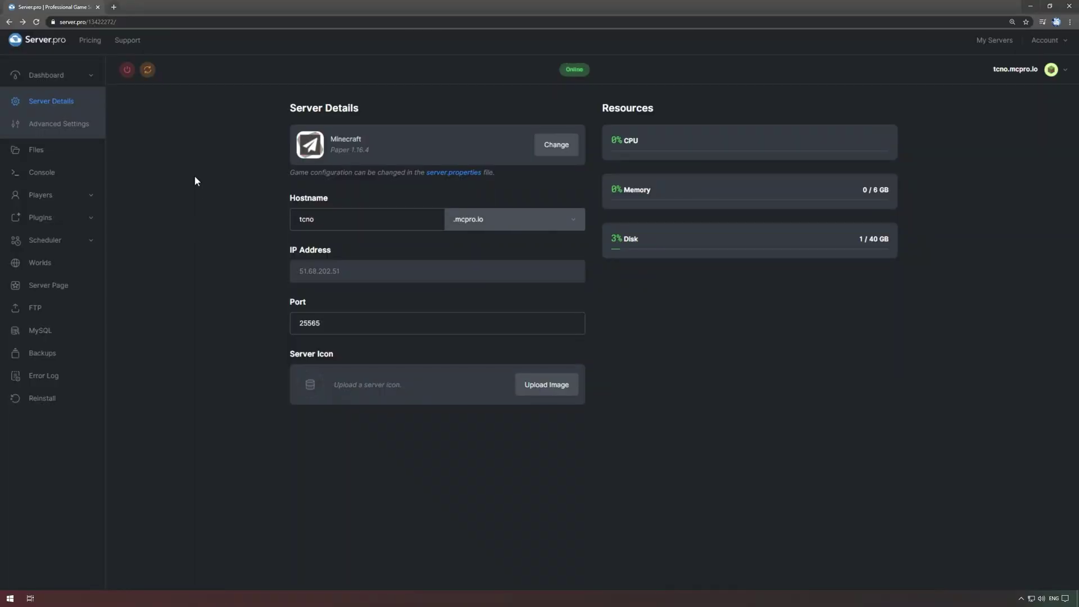
click(84, 221)
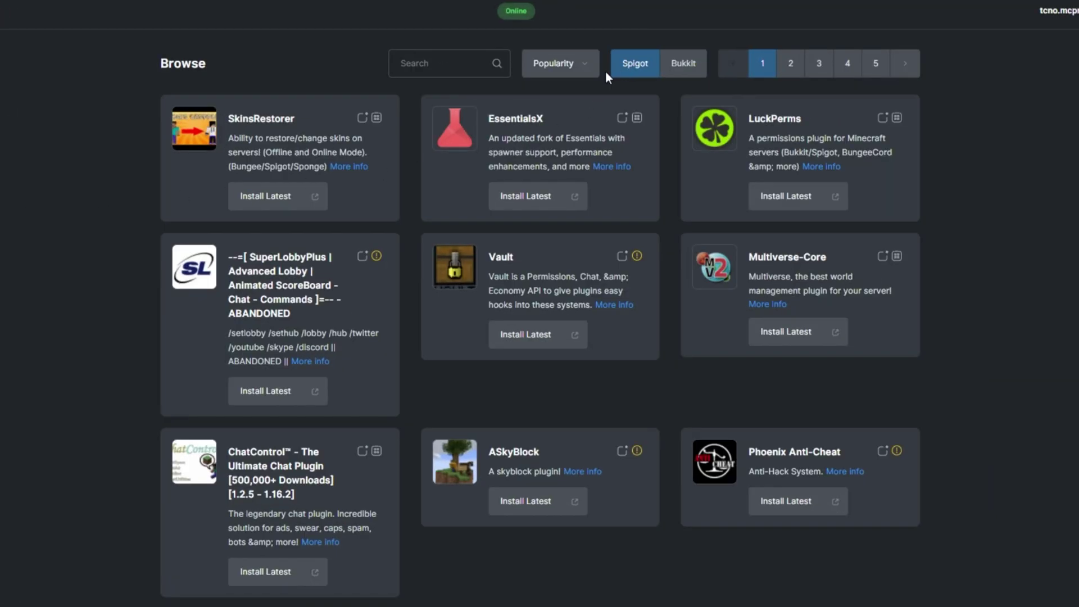
click(463, 73)
text(DiscordSRV)
click(497, 63)
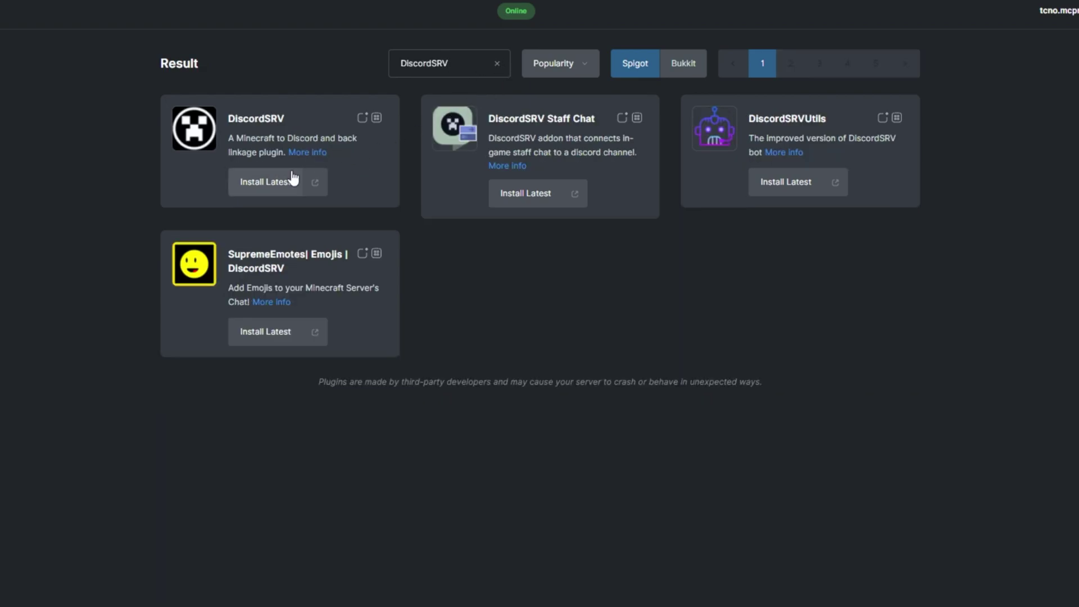
click(274, 180)
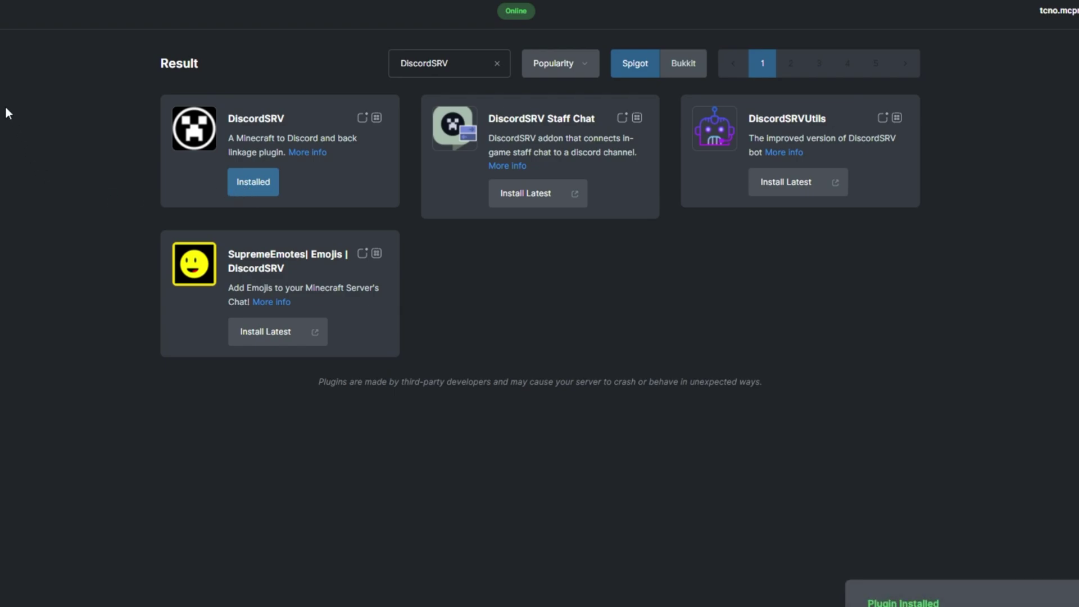
click(53, 45)
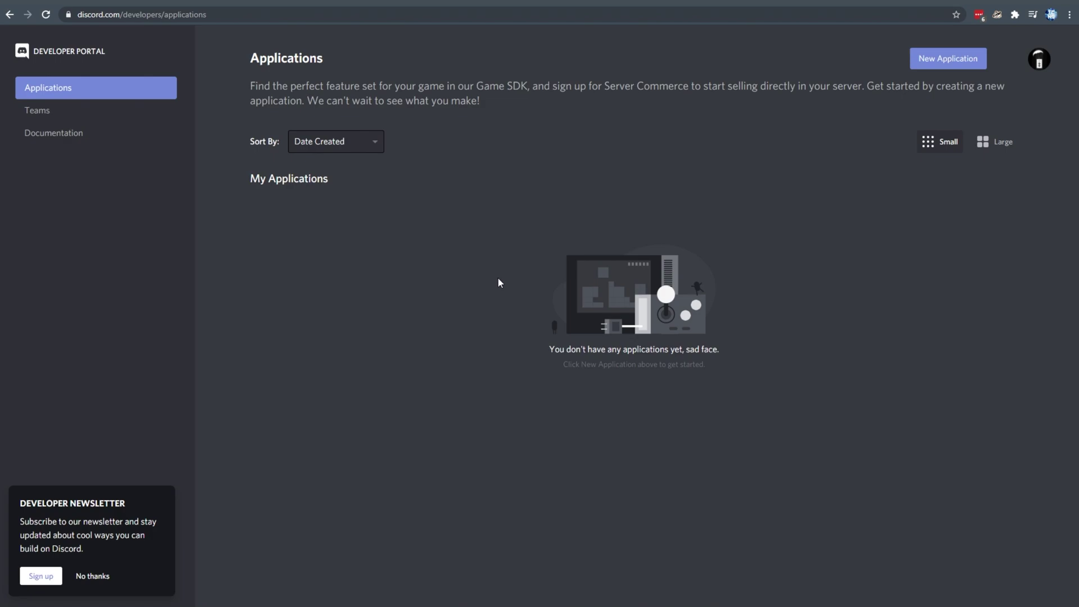
Create a Developer Portal application named tcno-mc and start adding a bot user from its Bot page.
click(965, 68)
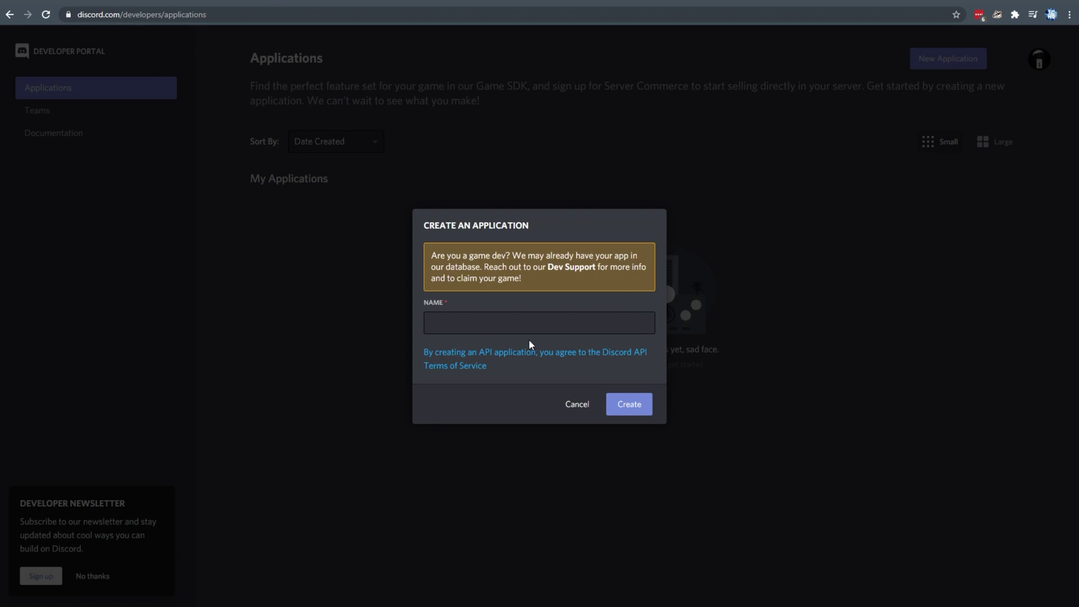
click(519, 327)
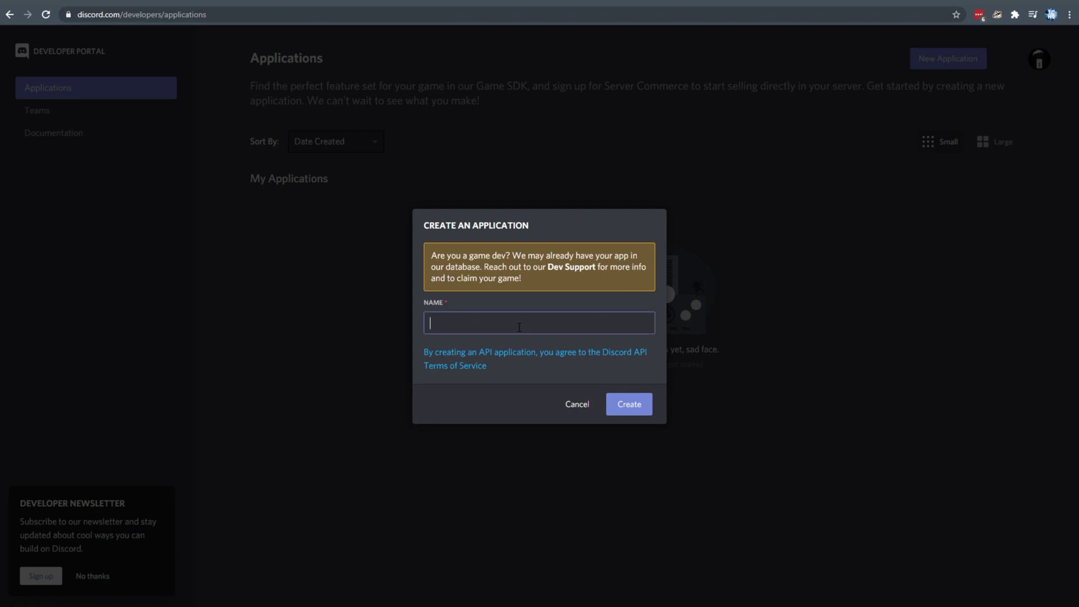
text(tcno-mc)
key(Return)
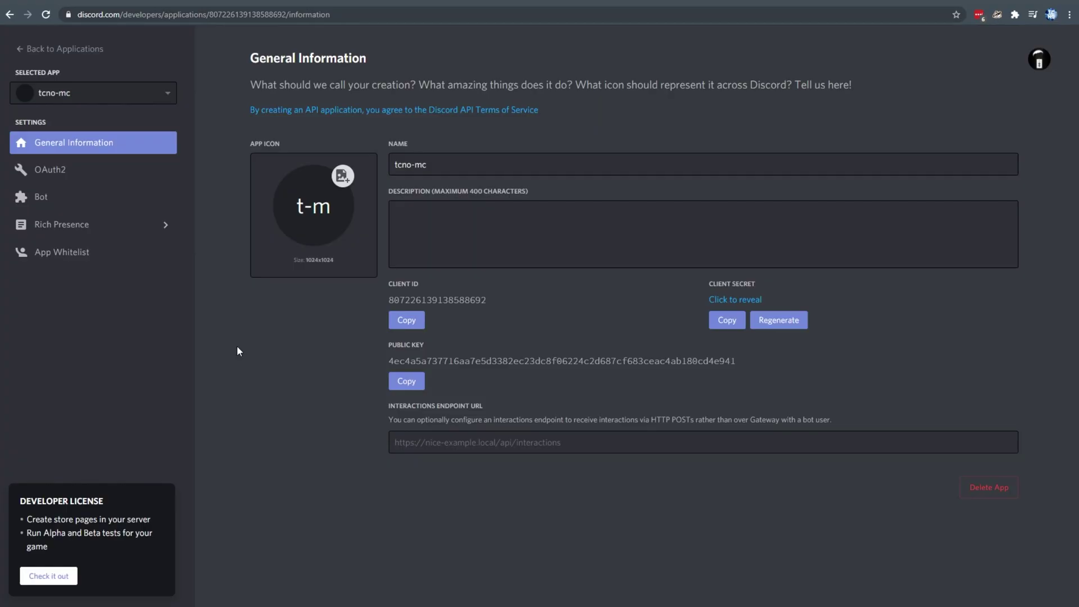
click(53, 202)
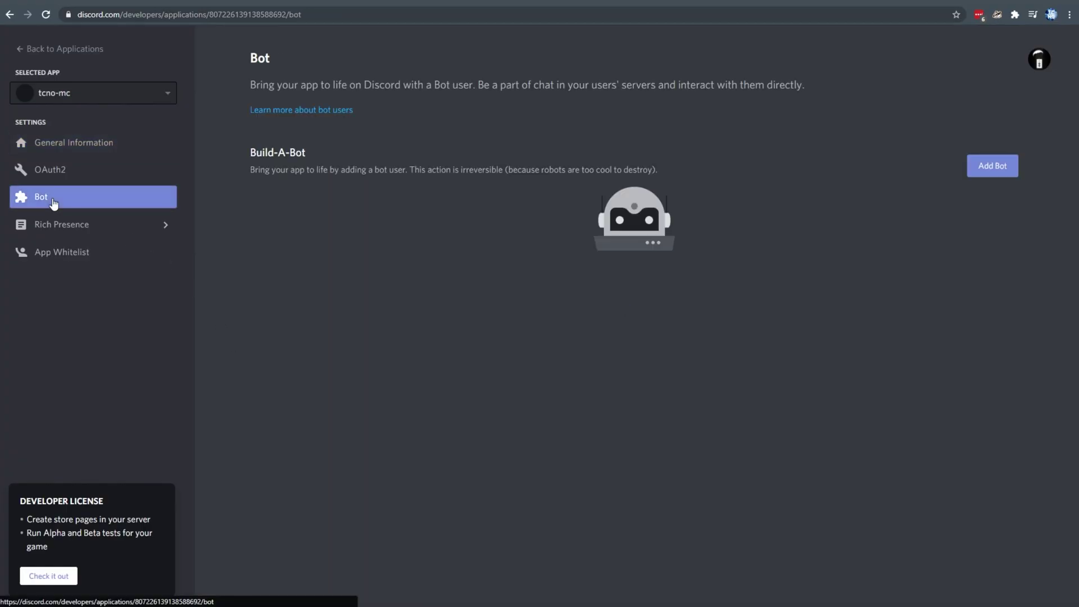
click(997, 169)
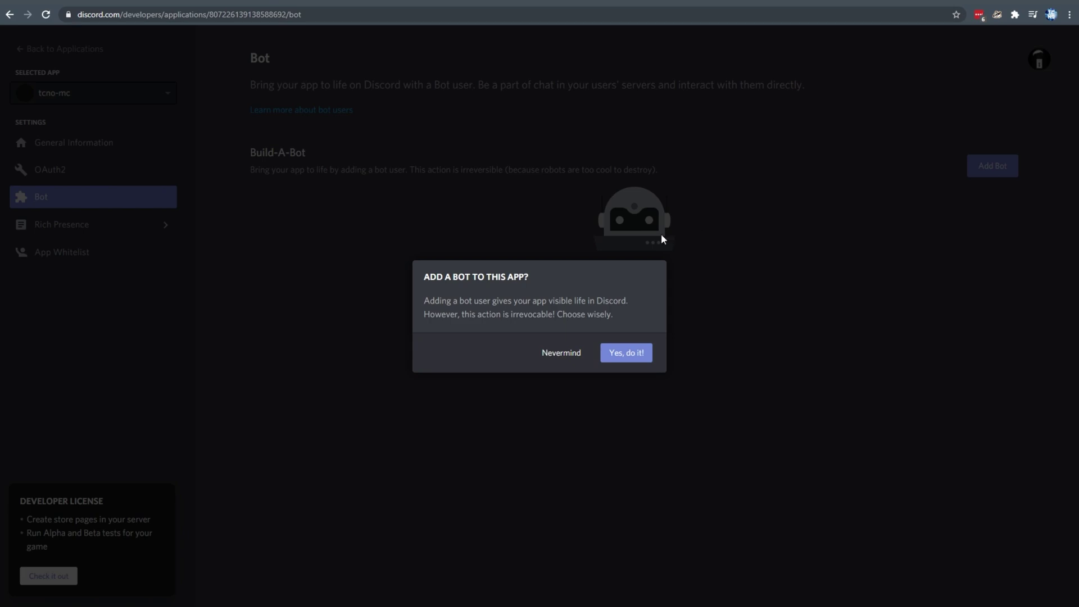
Confirm the tcno-mc bot, copy its token, and enable and save Server Members Intent.
click(617, 351)
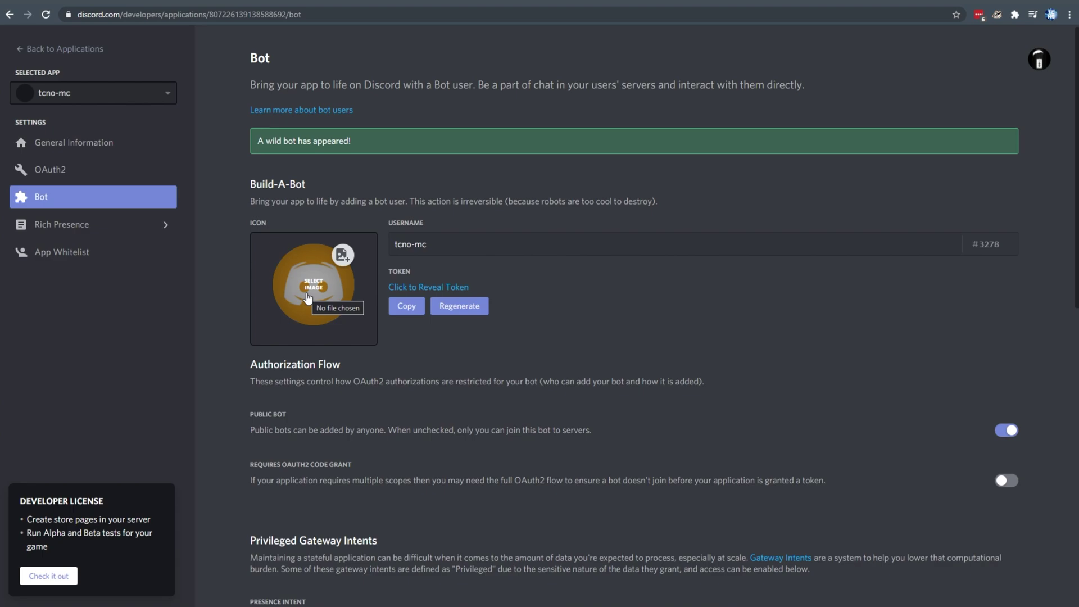
click(412, 313)
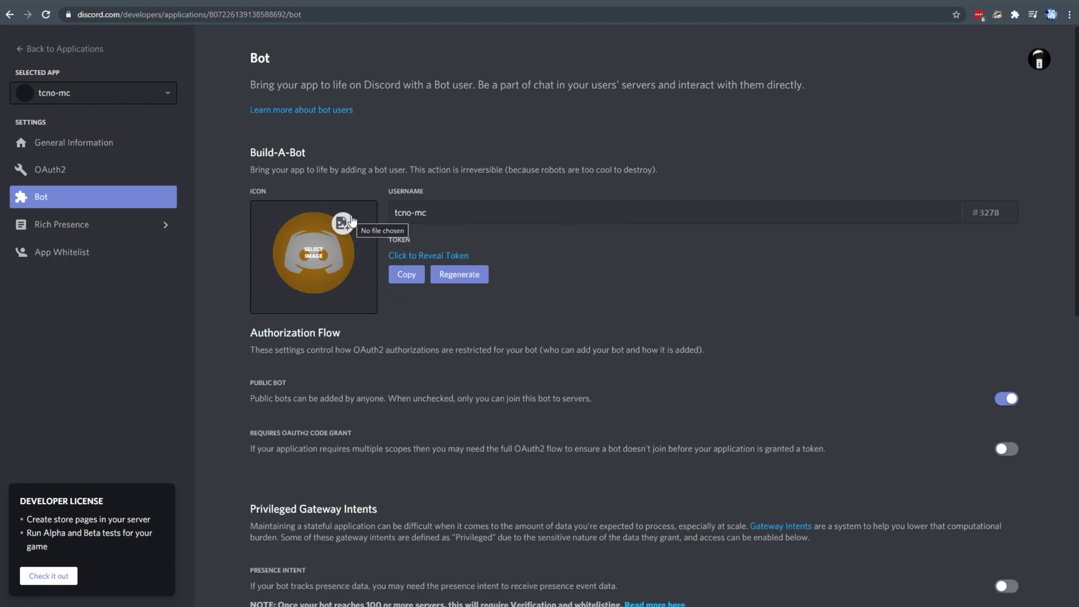
scroll(351, 220, down, 5)
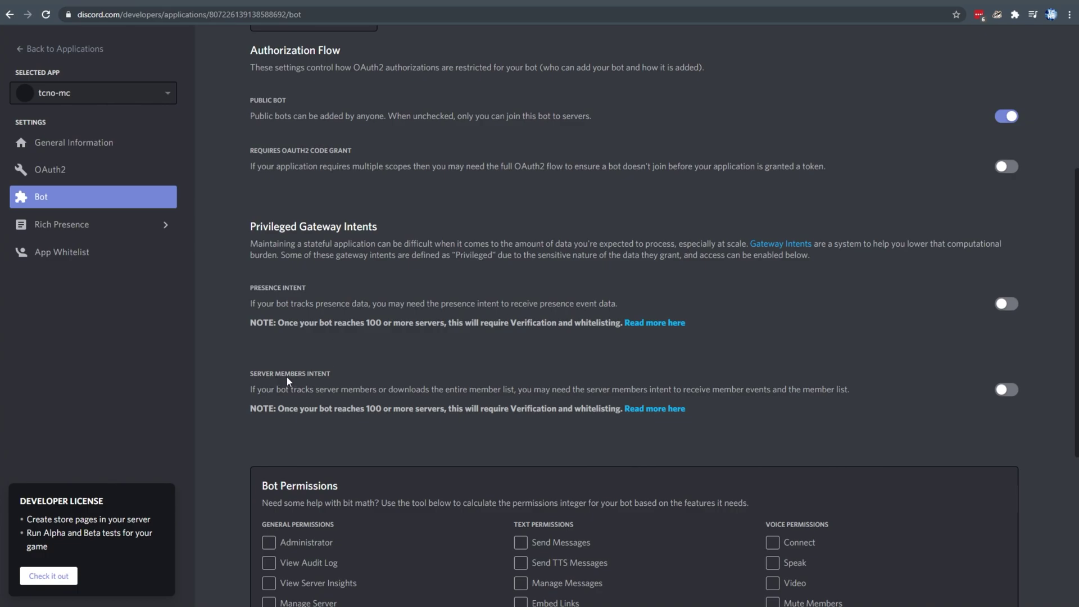
click(1013, 392)
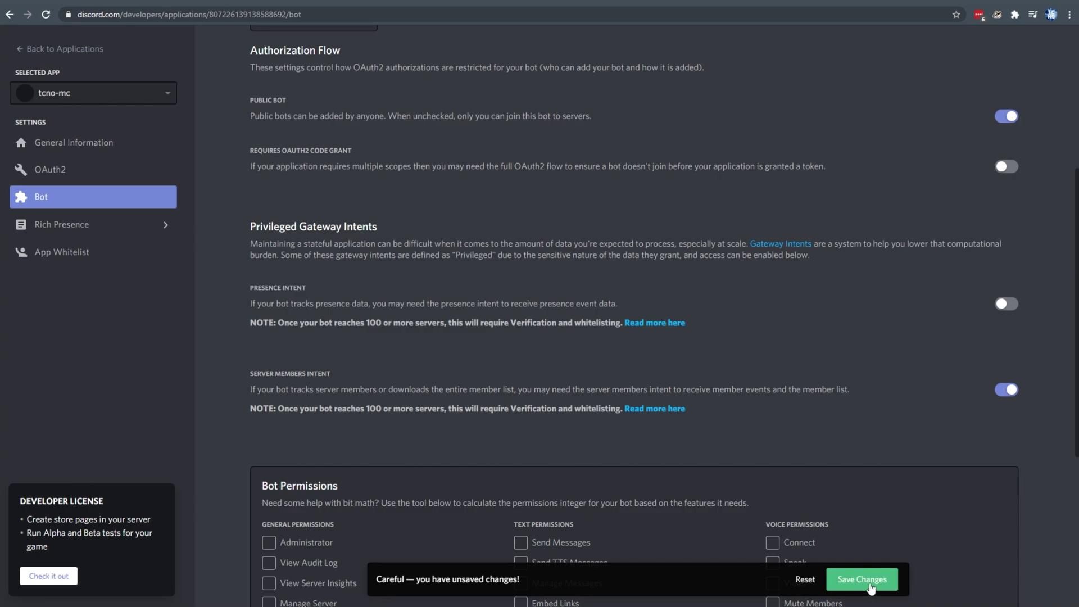
click(869, 587)
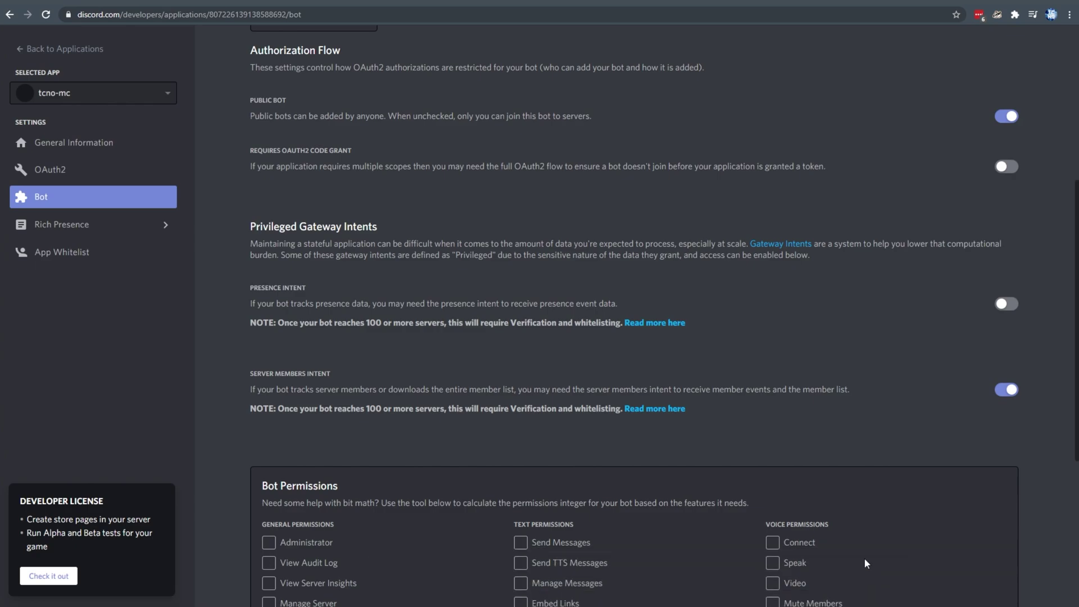
scroll(827, 517, up, 1)
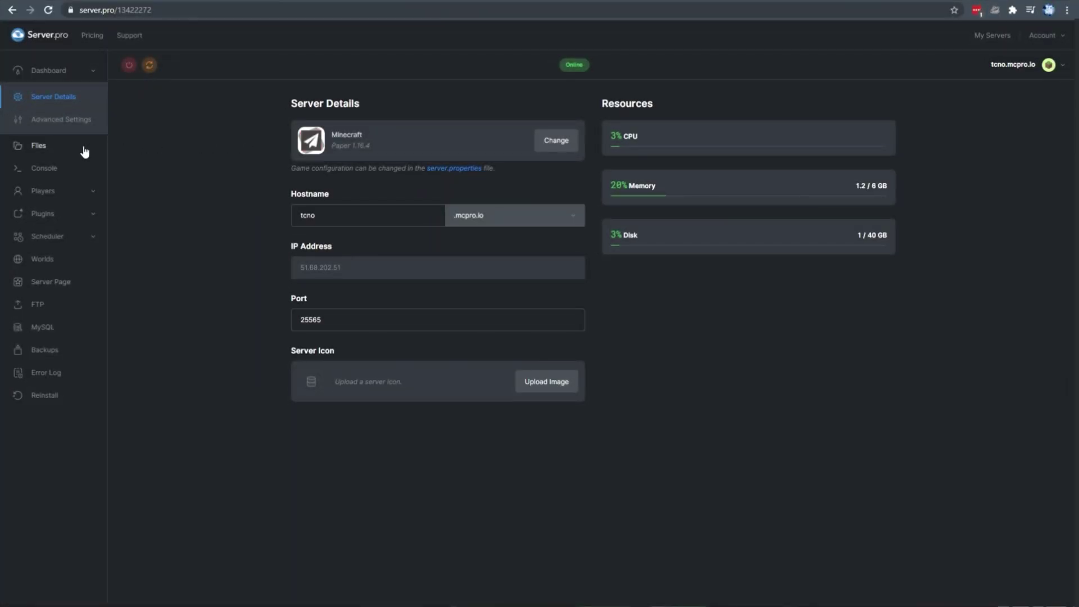
Paste the bot token over BOTTOKEN in plugins/DiscordSRV/config.yml and save the file.
click(84, 151)
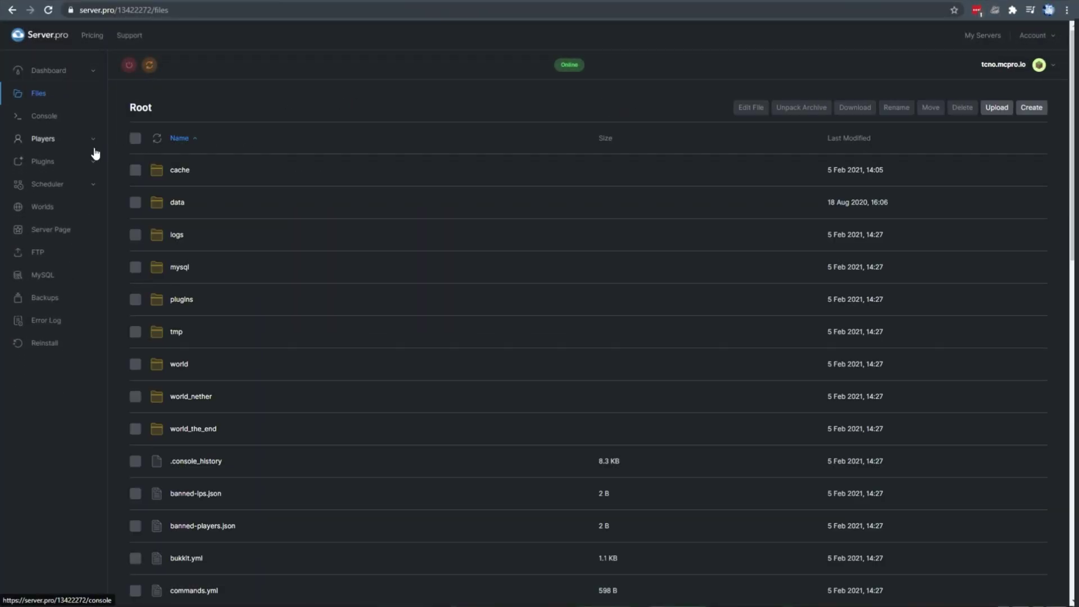
click(185, 299)
click(201, 206)
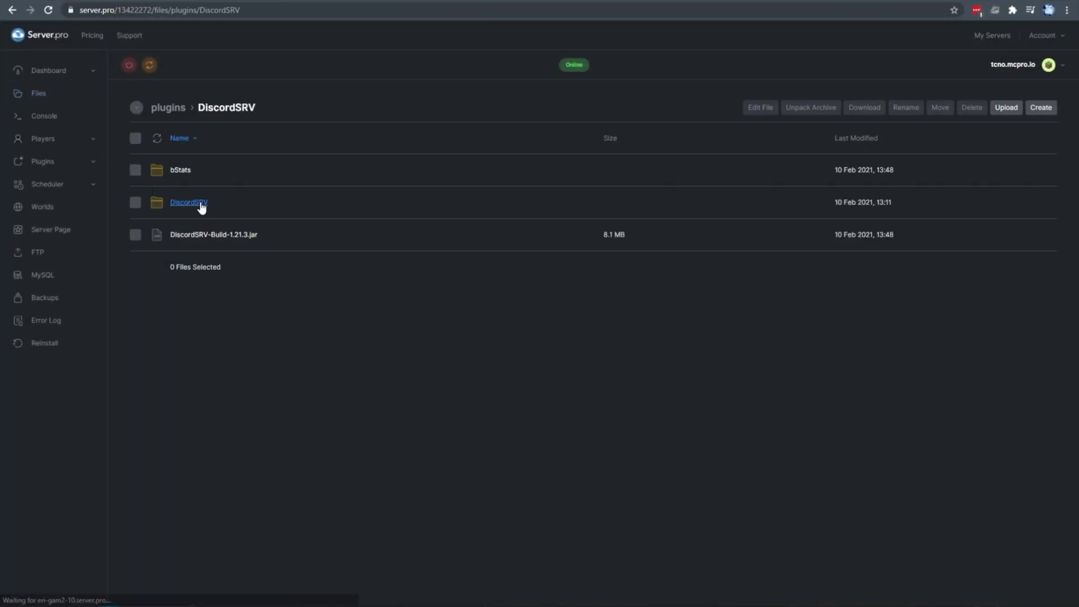
click(198, 172)
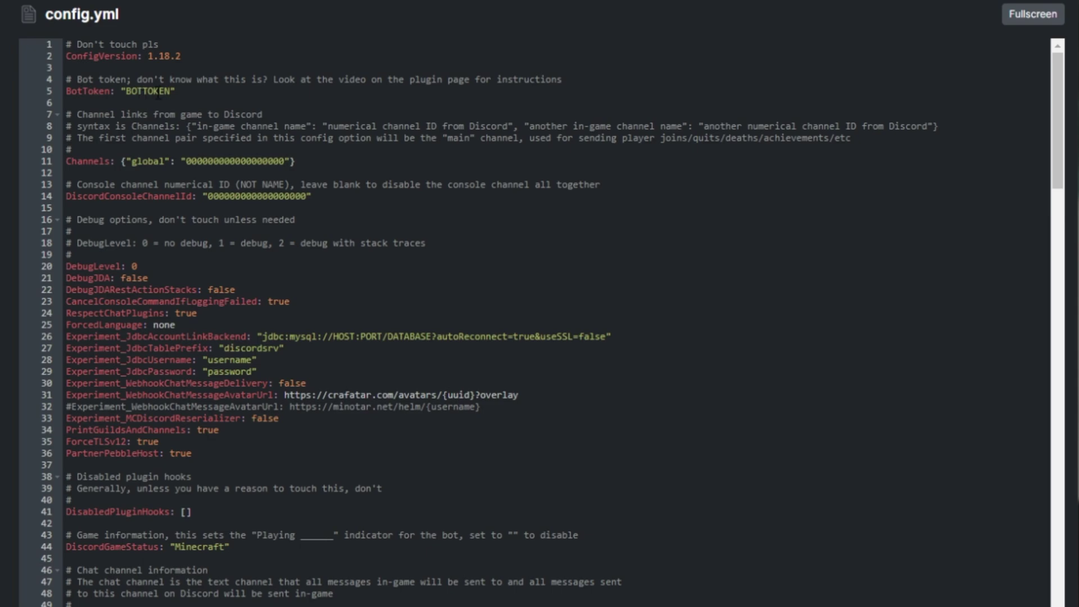
click(170, 92)
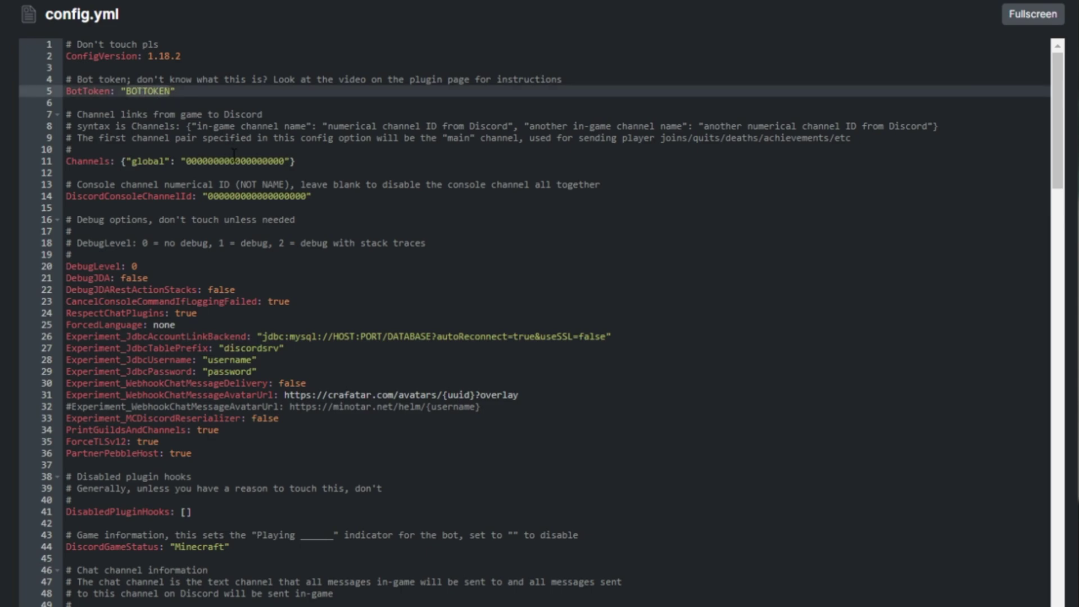
key(ctrl+v)
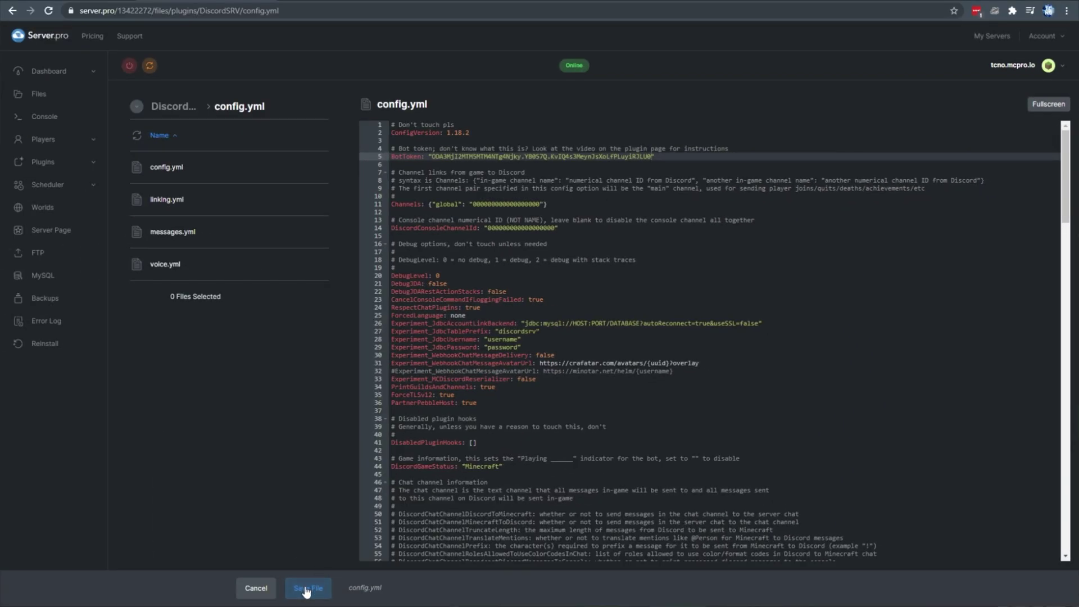
click(305, 589)
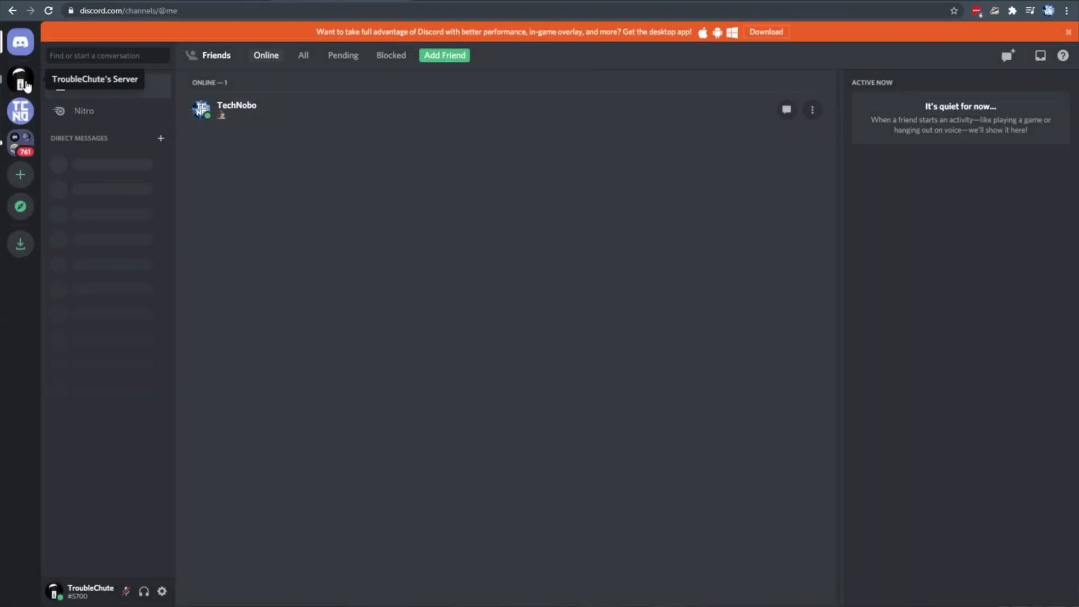
Open the Minecraft Discord server and right-click its channel list to set up the MINECRAFT channels.
click(20, 79)
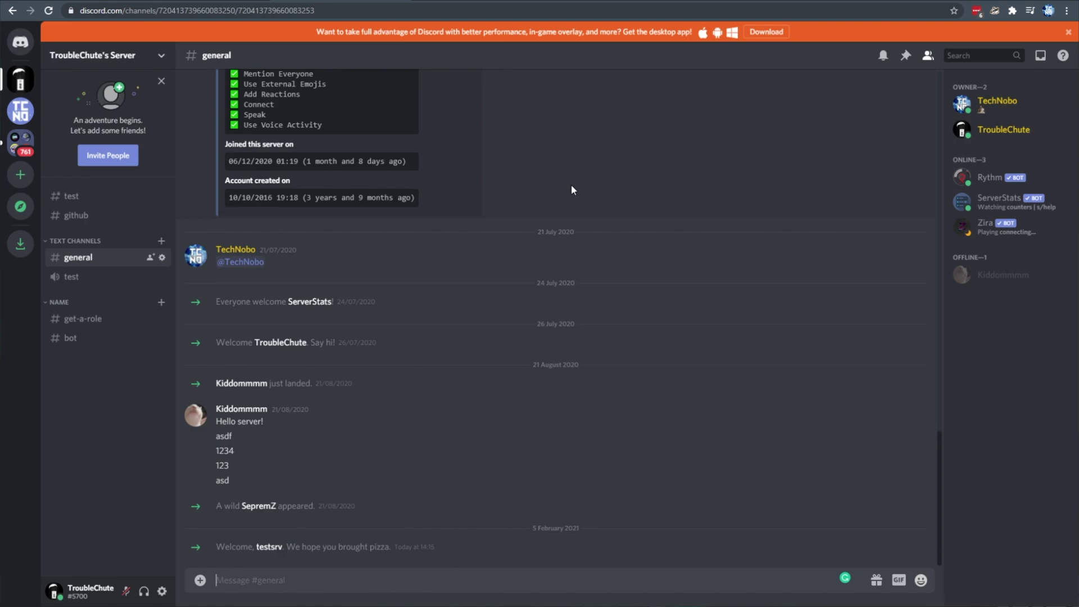
right_click(113, 353)
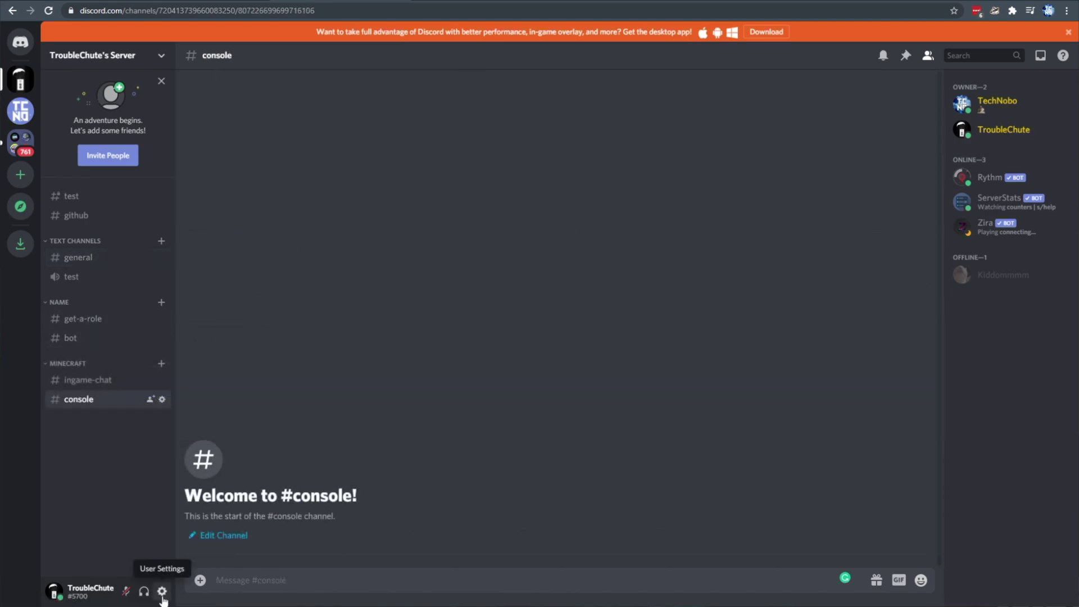
Switch on Developer Mode under User Settings > Appearance > Advanced and close settings.
click(162, 596)
click(298, 320)
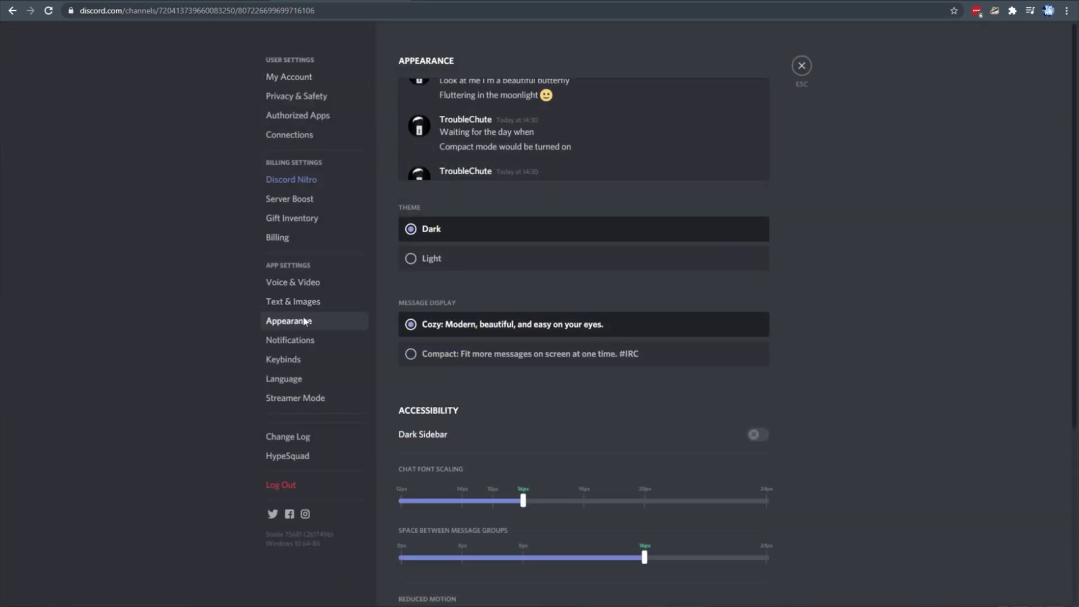
scroll(521, 305, down, 5)
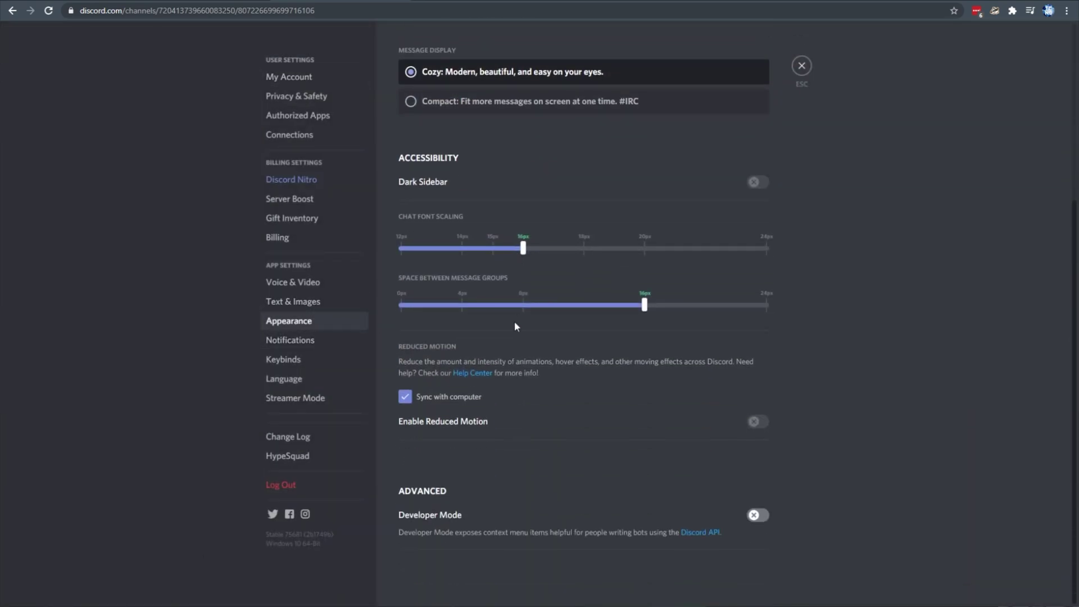
click(757, 515)
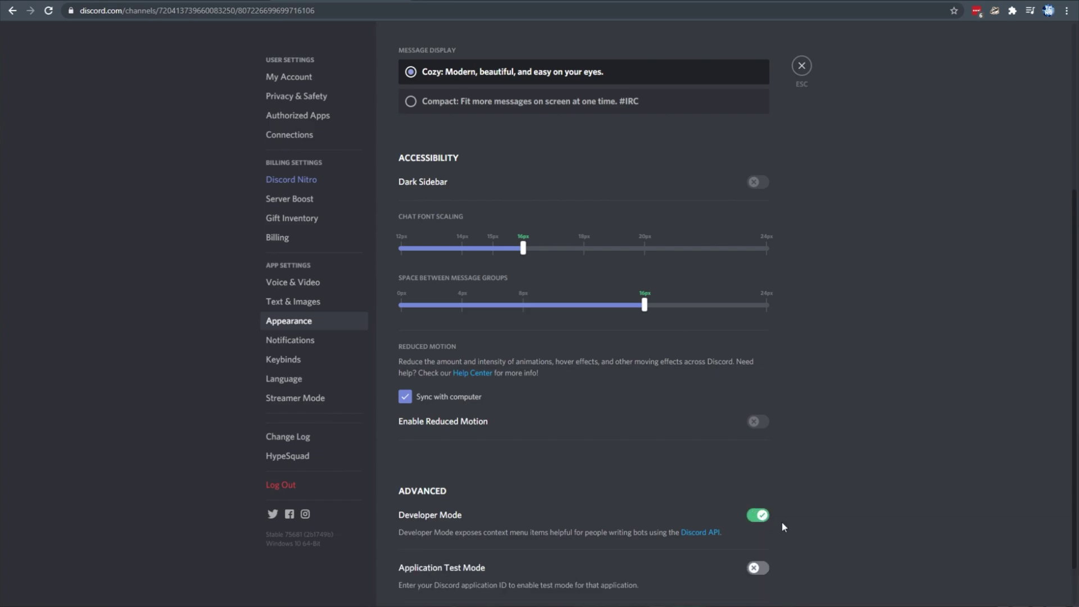
click(802, 68)
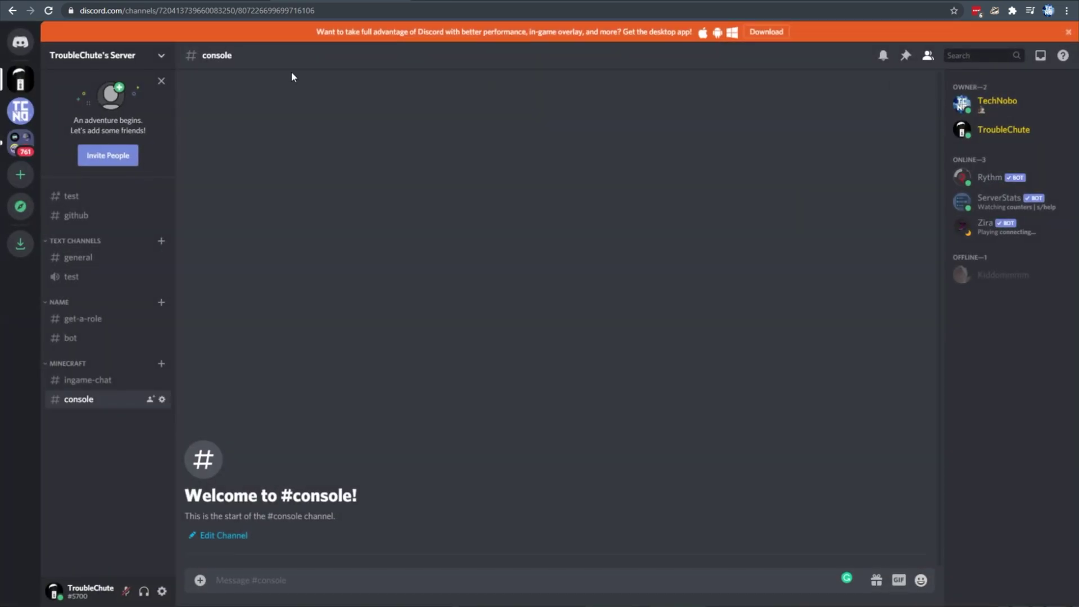
Add a server role named Bots with the Administrator permission enabled.
click(160, 55)
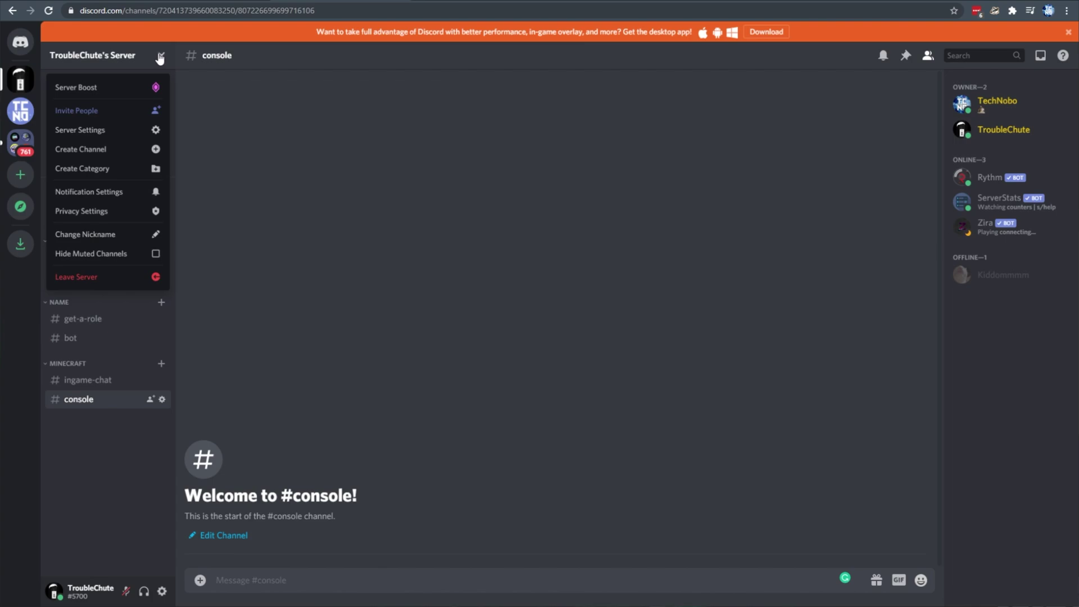
click(144, 135)
click(303, 96)
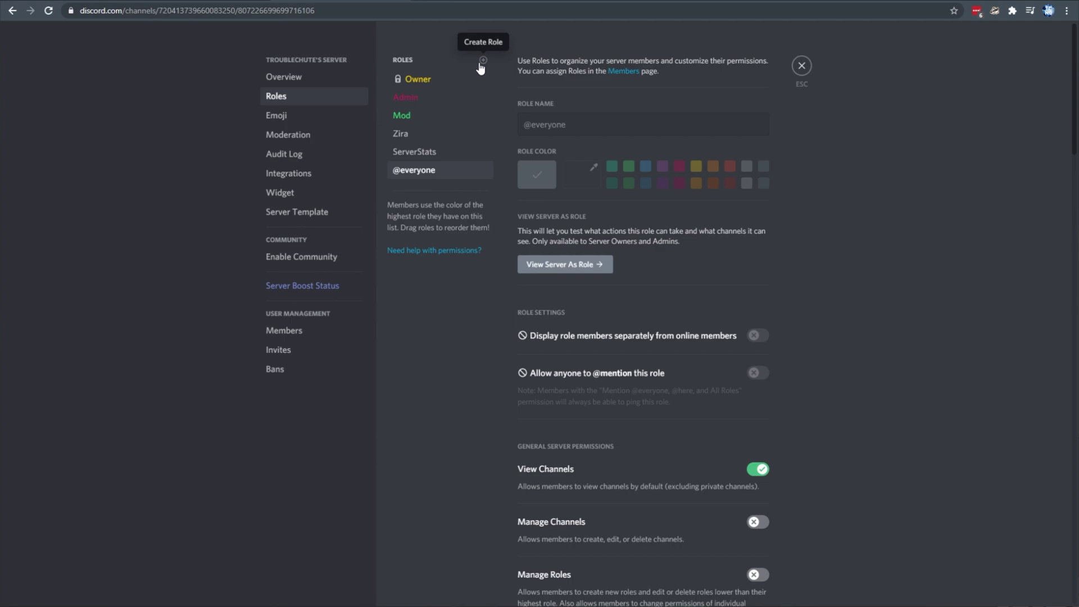
click(483, 60)
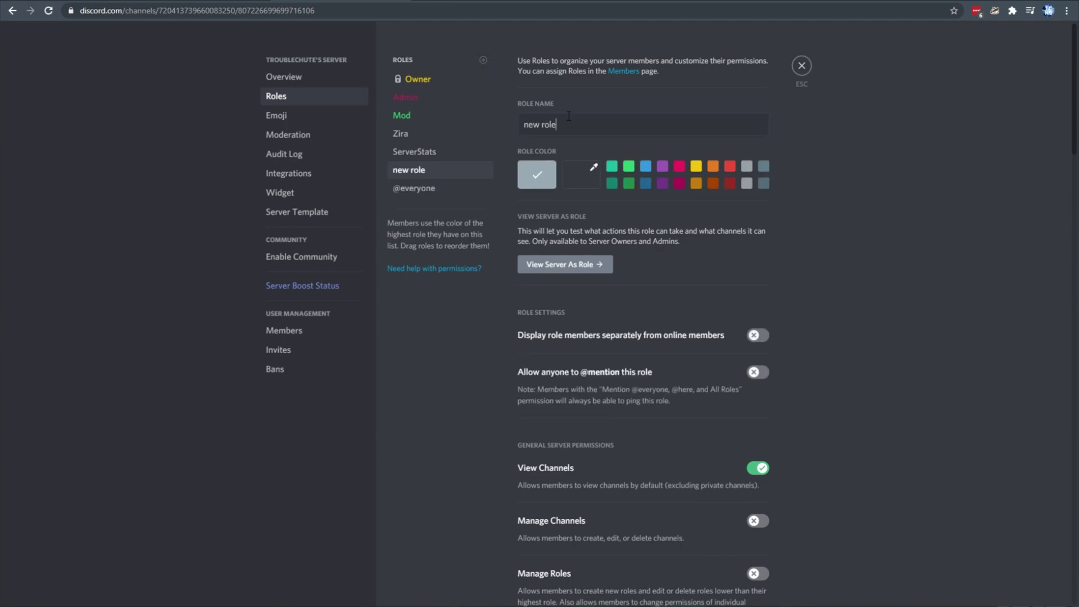
text(Bots)
scroll(682, 234, down, 20)
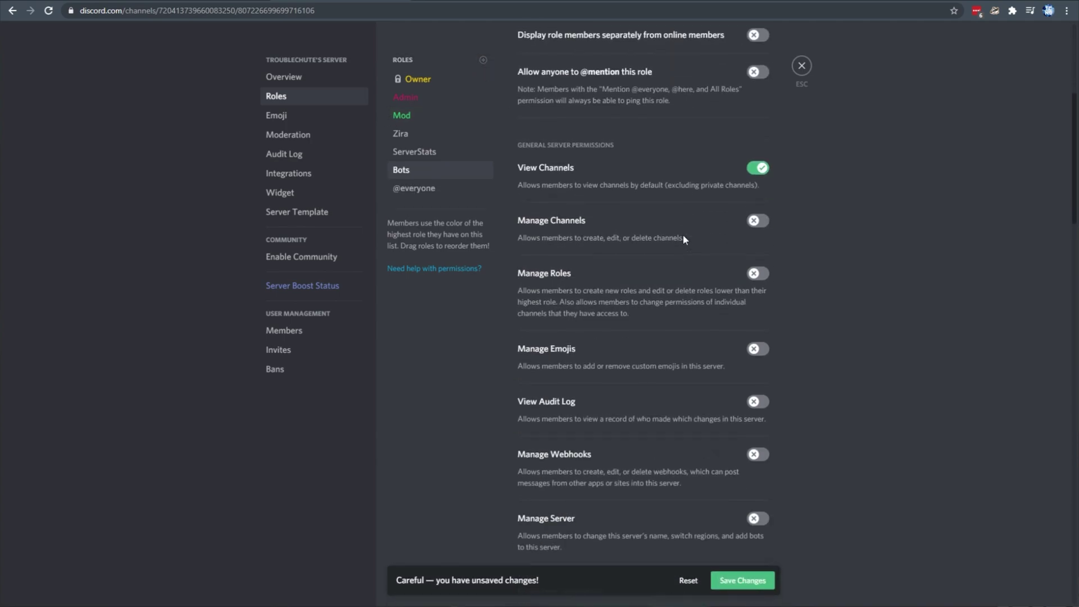
scroll(683, 234, down, 11)
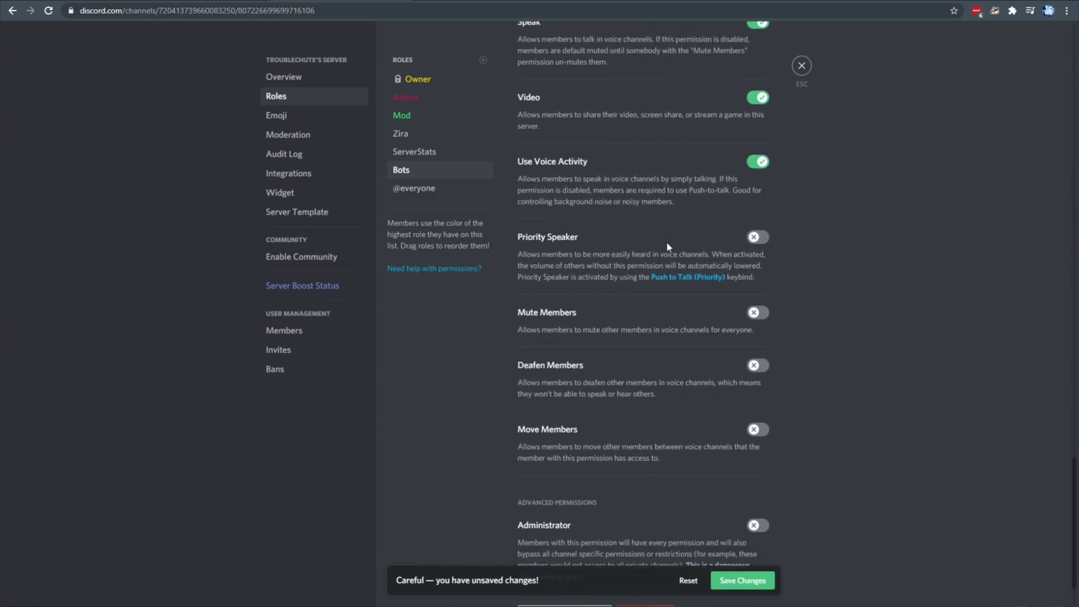
click(761, 462)
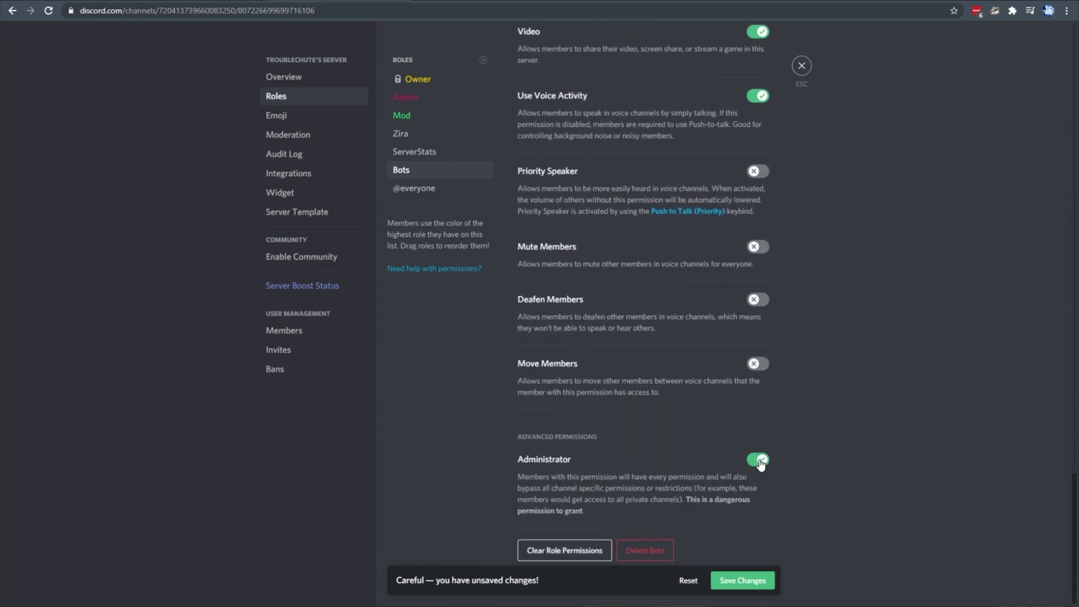
Save the Bots role and copy the #ingame-chat channel's ID.
click(743, 578)
click(801, 66)
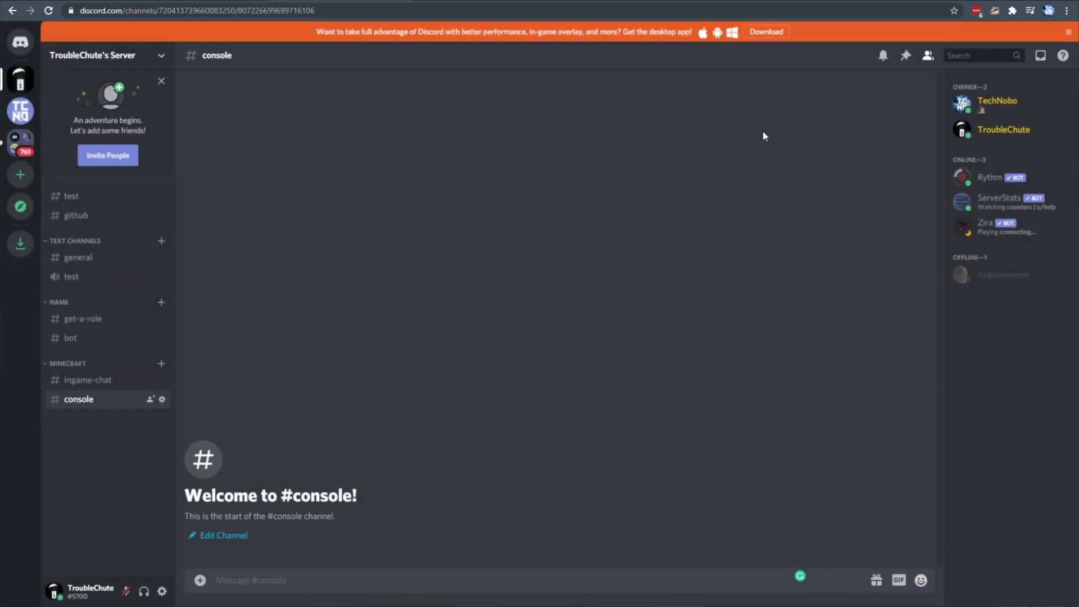
key(alt+Up)
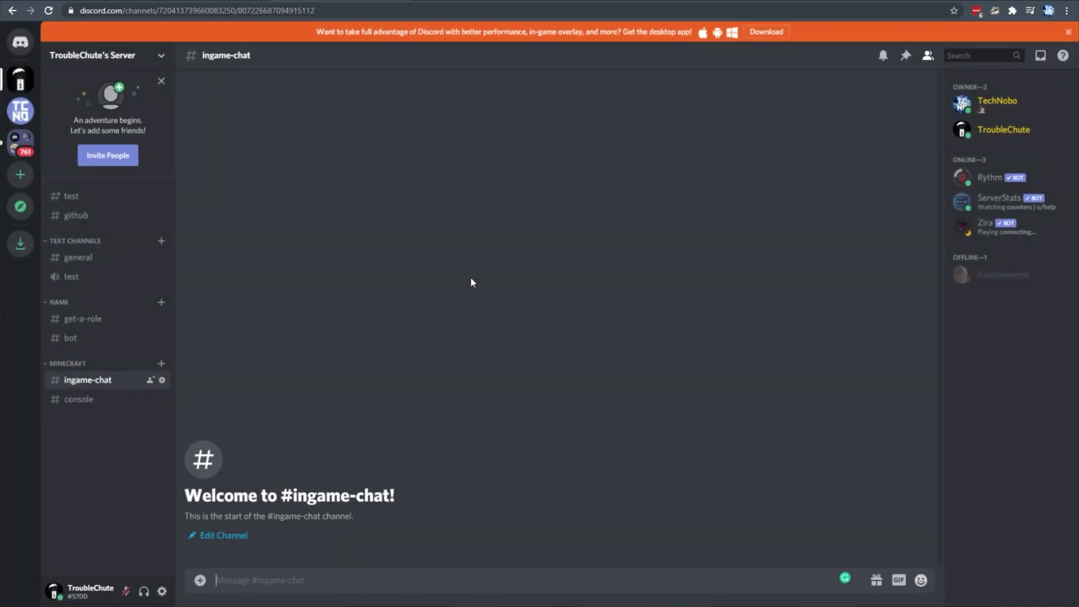
right_click(128, 385)
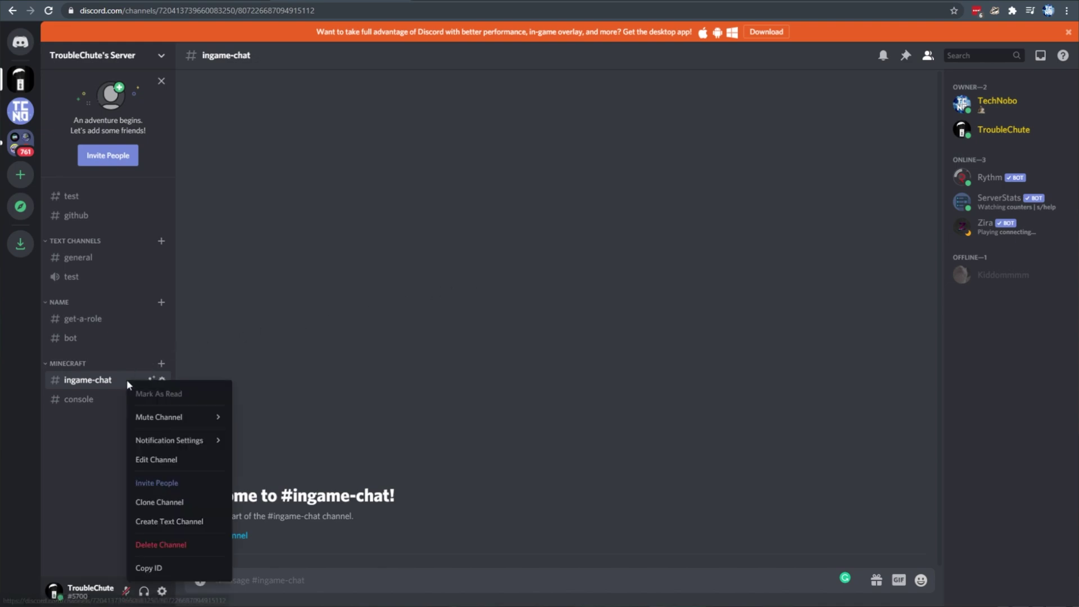
click(202, 569)
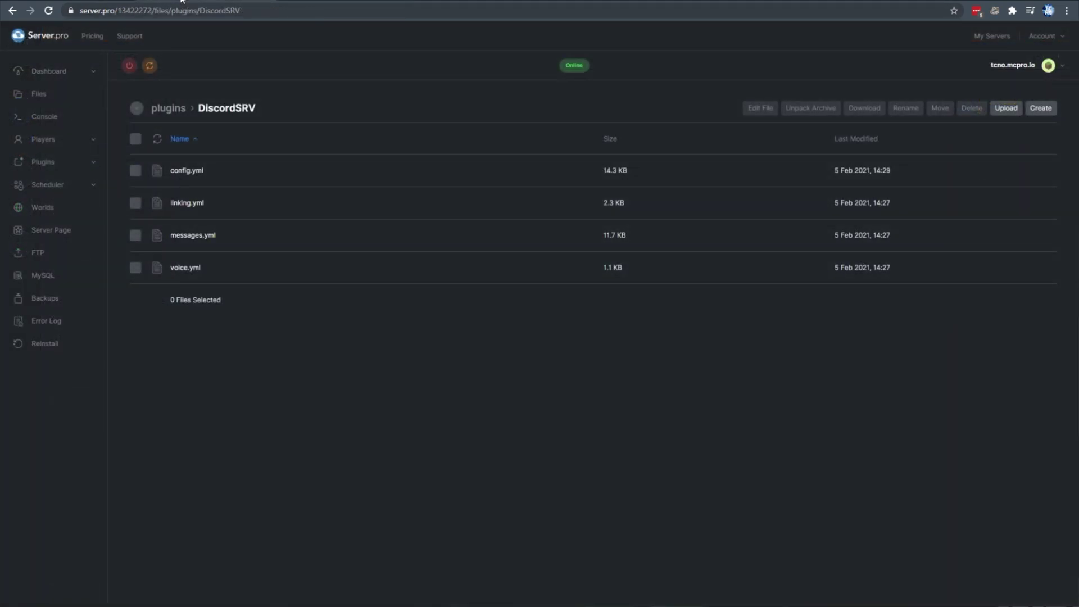
click(191, 171)
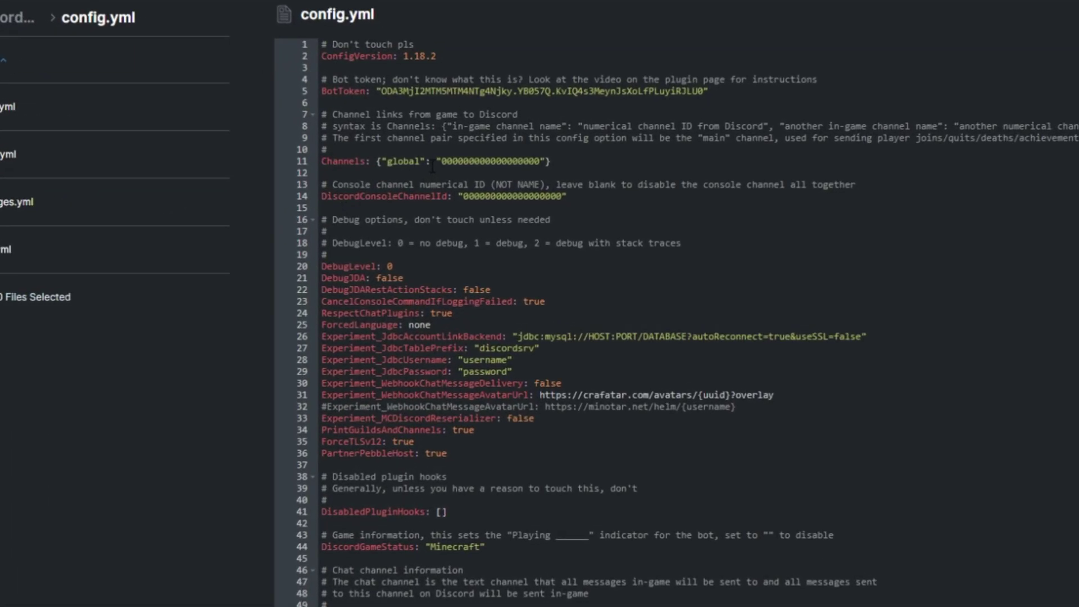
click(432, 163)
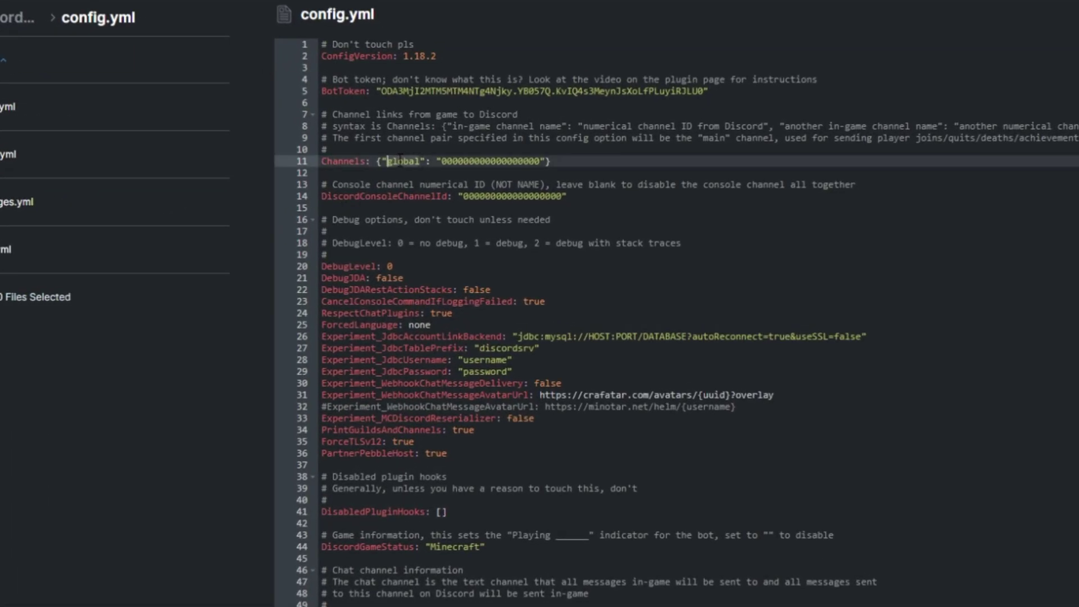
double_click(499, 163)
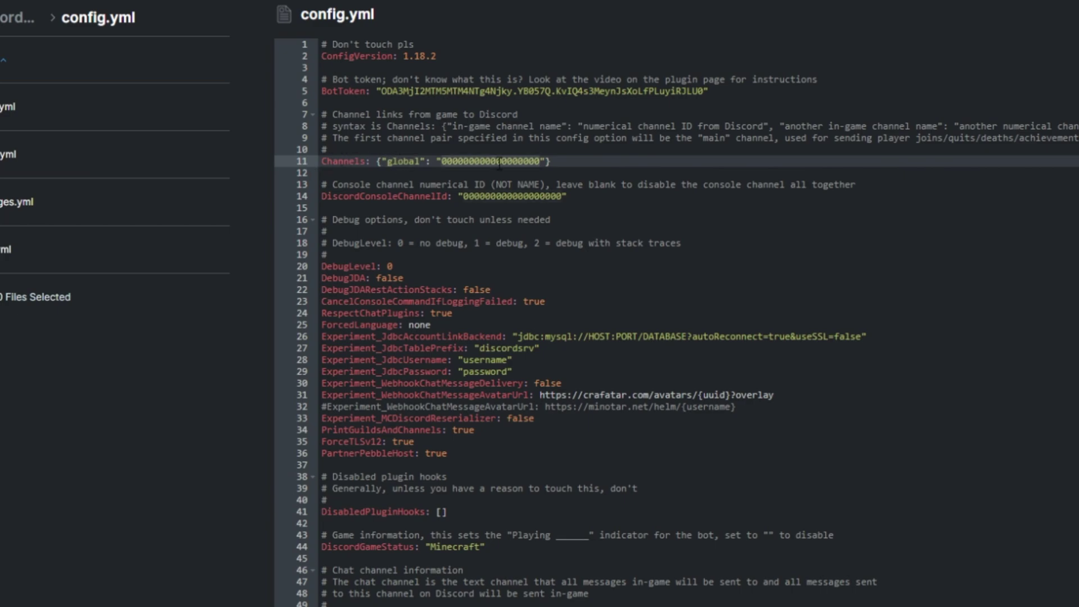
key(ctrl+v)
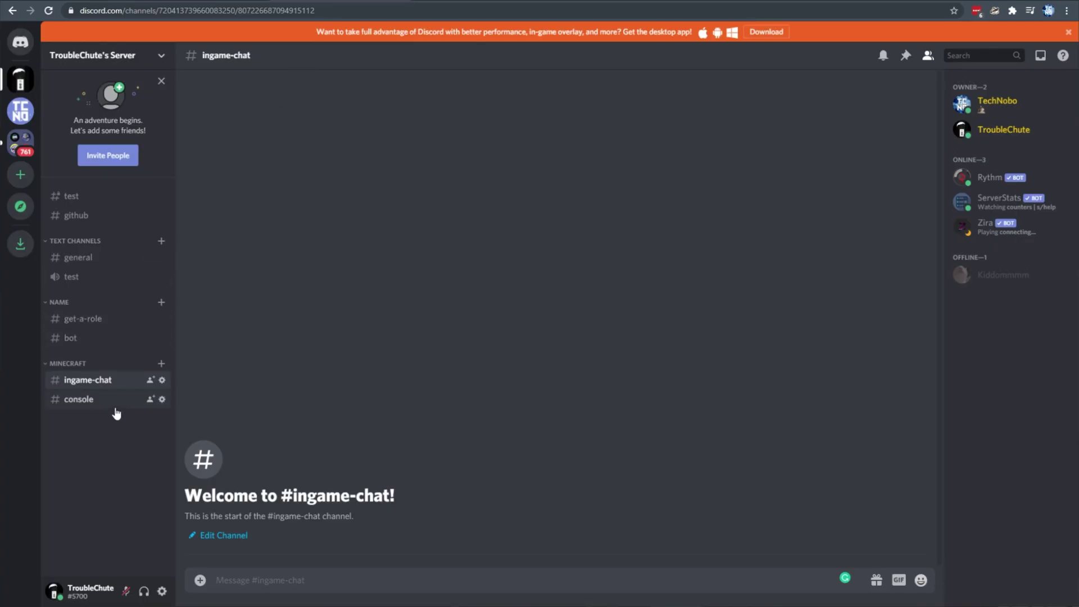
right_click(115, 402)
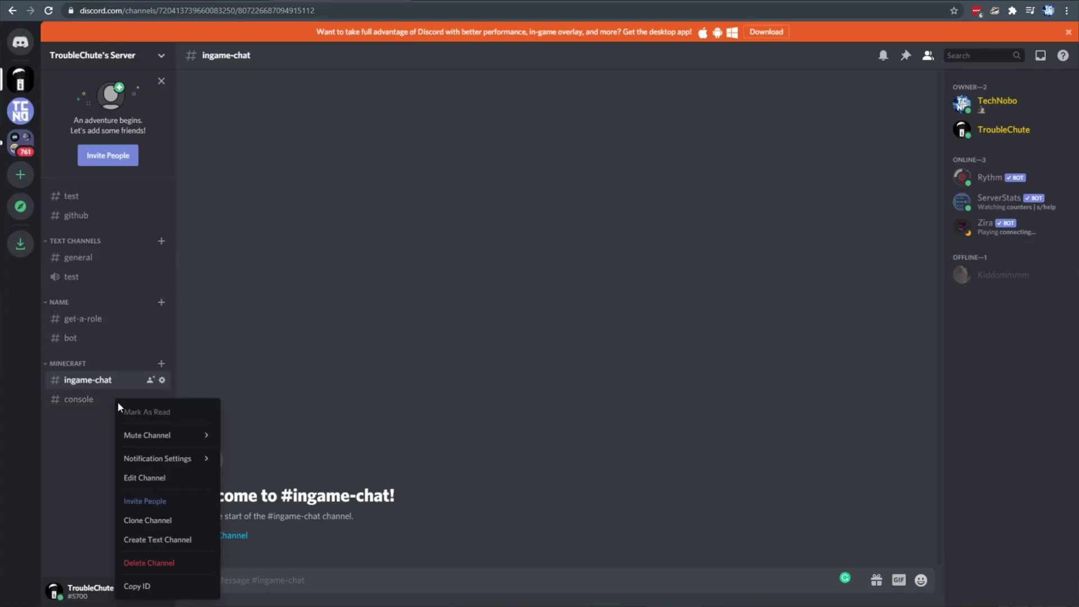
click(171, 590)
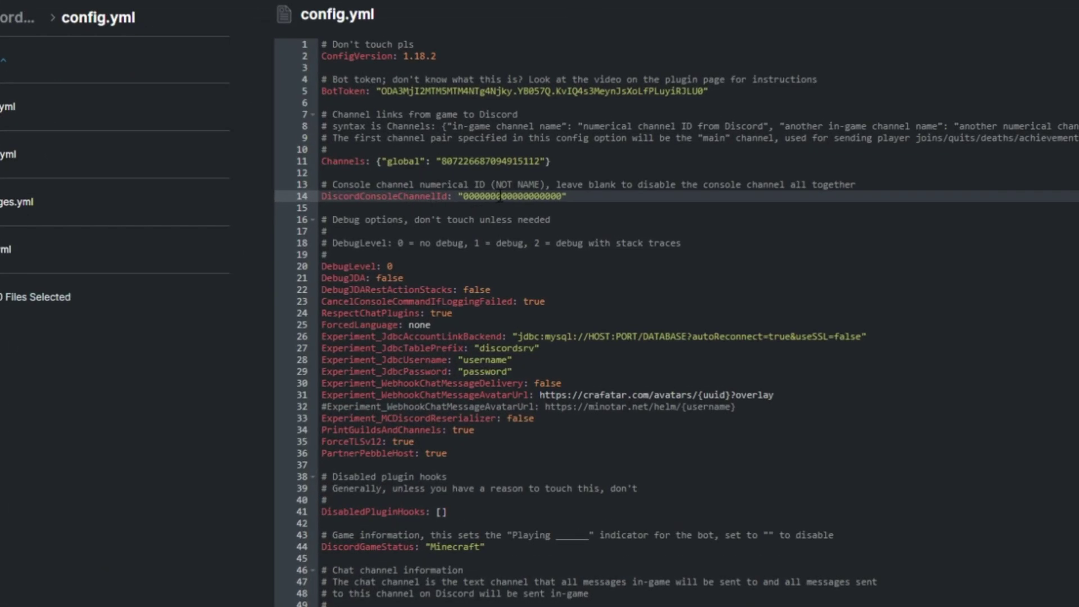
double_click(499, 196)
key(ctrl+v)
key(End)
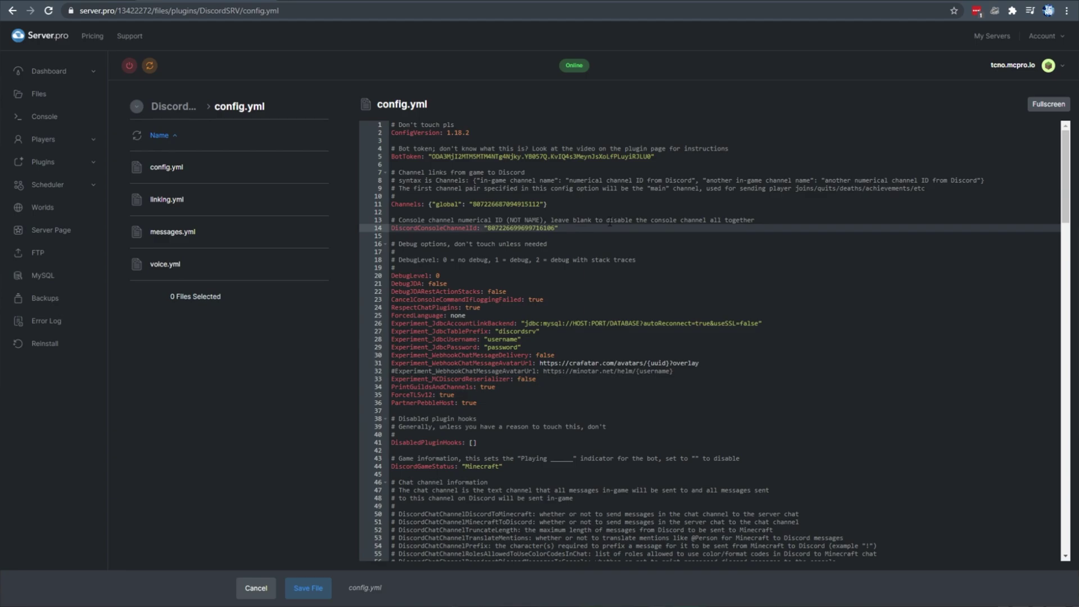
click(313, 590)
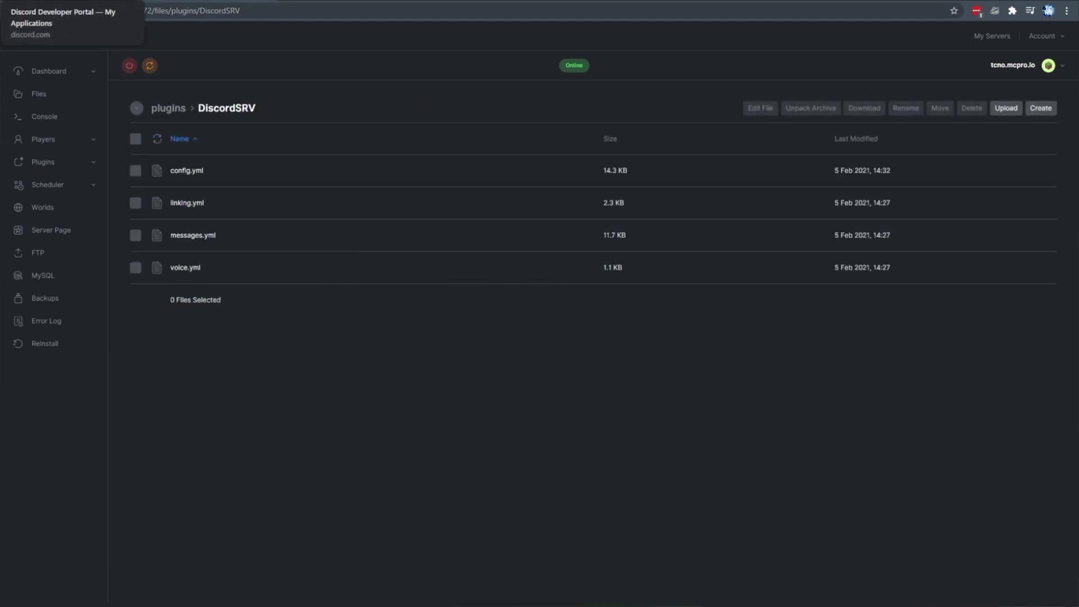
Show the tcno-mc application's General Information page in the Discord Developer Portal.
click(71, 1)
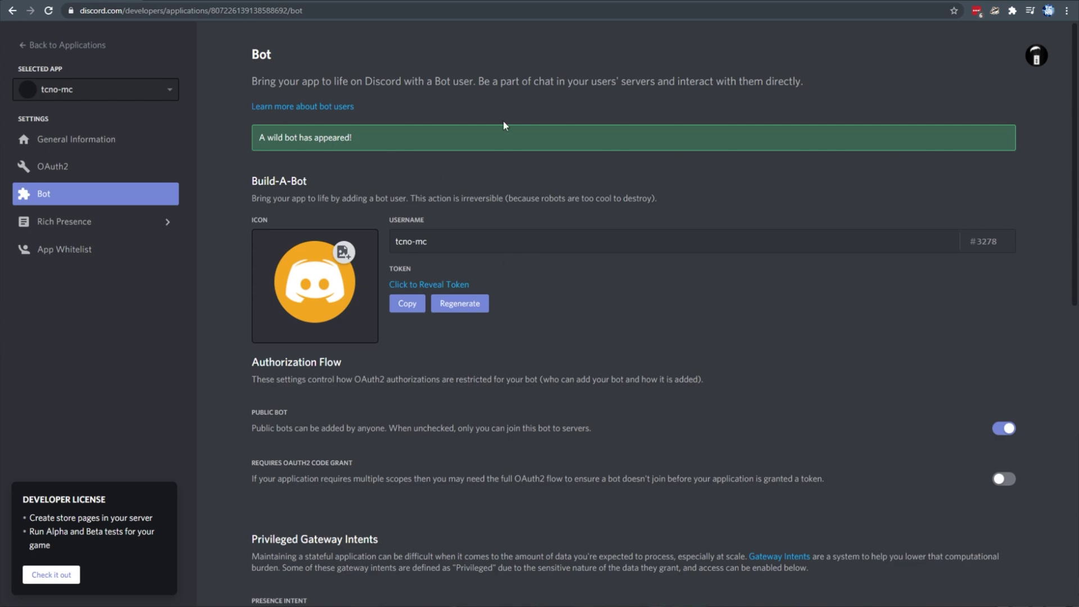
click(152, 142)
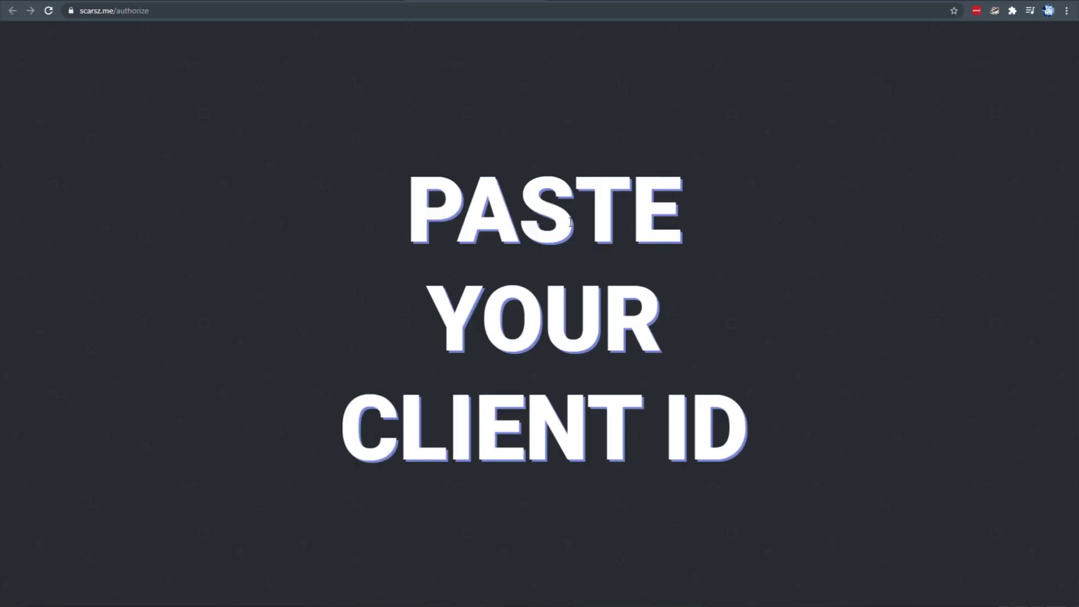
Paste the tcno-mc client ID, add the bot to TroubleChute's Server, and pass the hCaptcha.
key(ctrl+v)
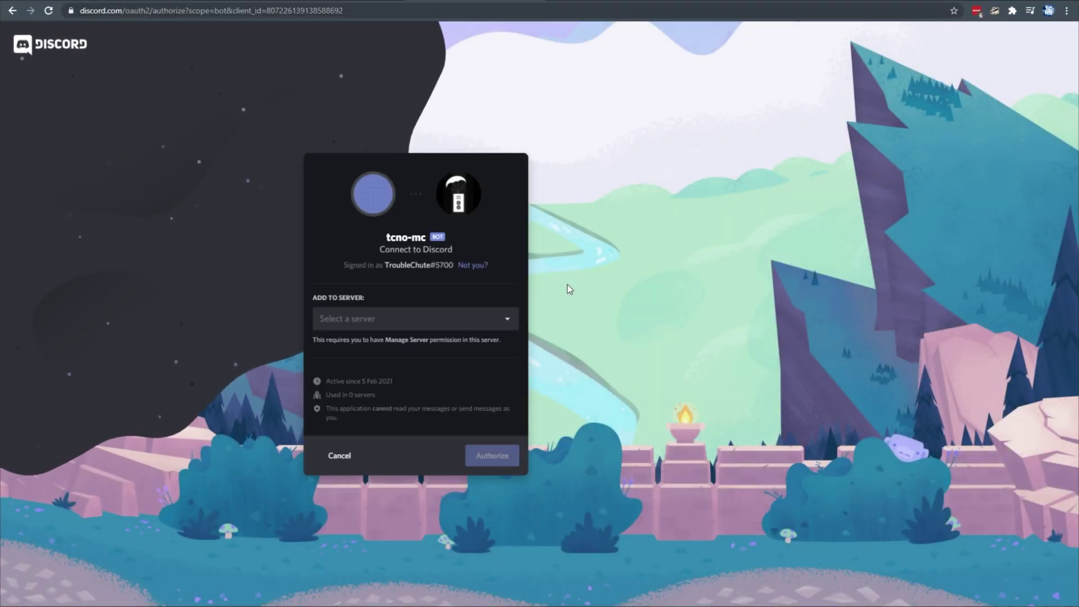
click(474, 316)
click(418, 343)
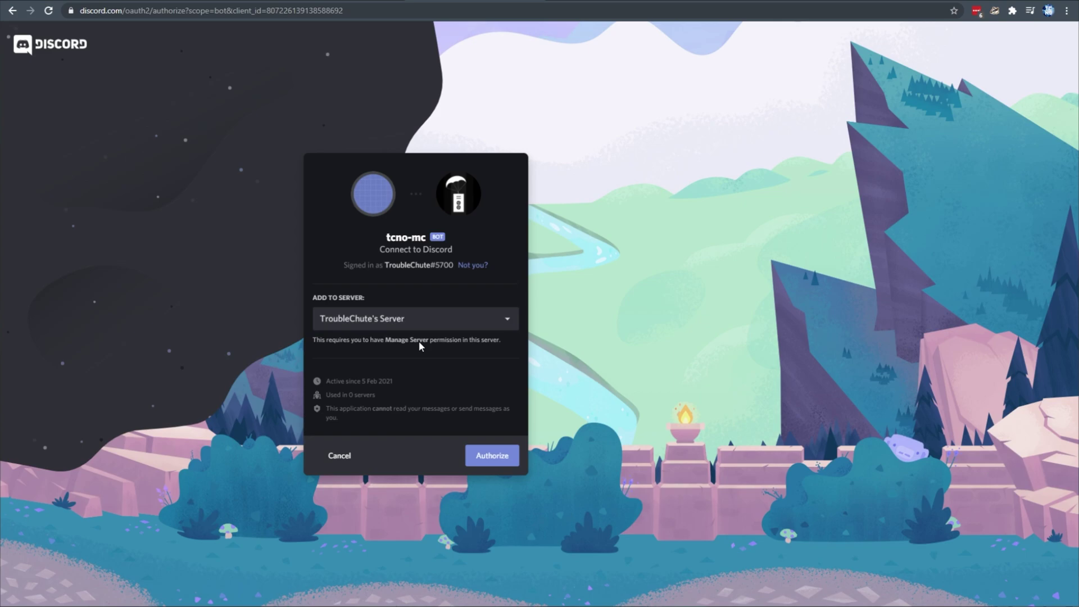
click(493, 453)
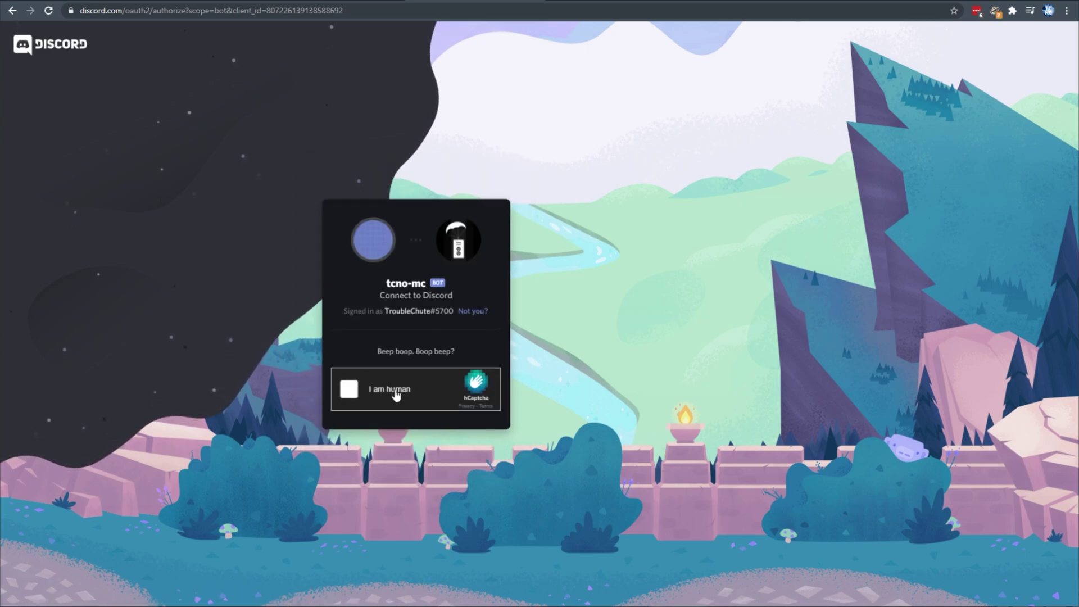
click(350, 389)
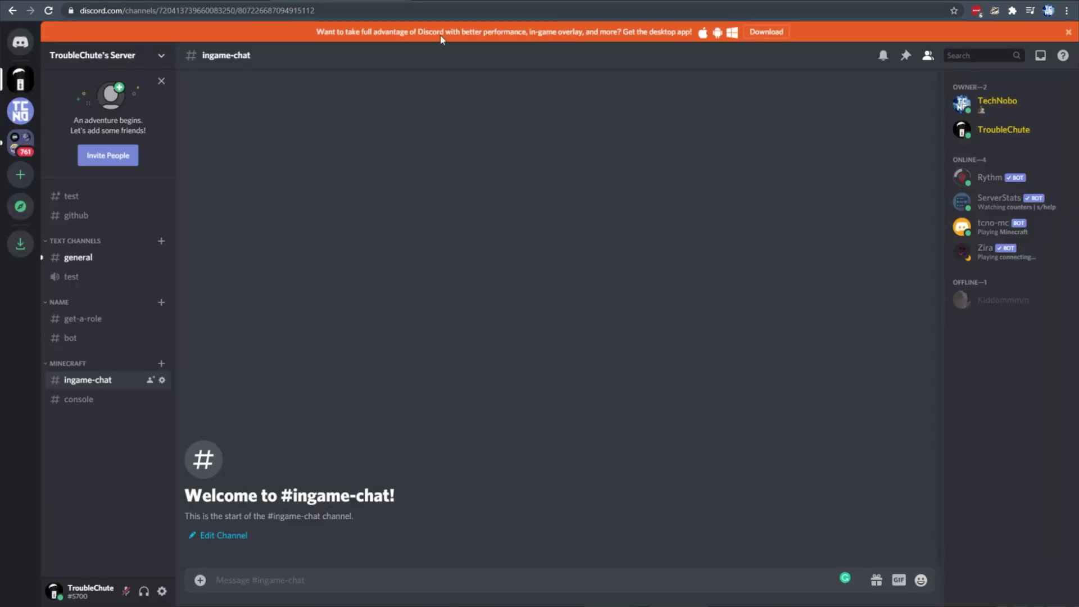
In #ingame-chat, assign the Bots role to tcno-mc from its member profile card.
click(98, 260)
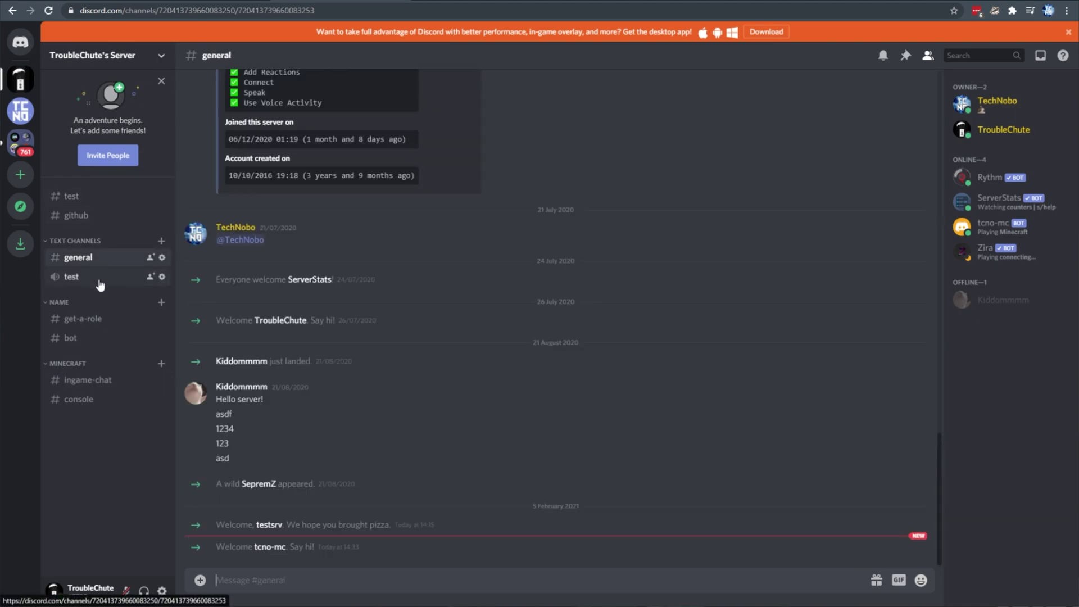
click(270, 546)
click(88, 379)
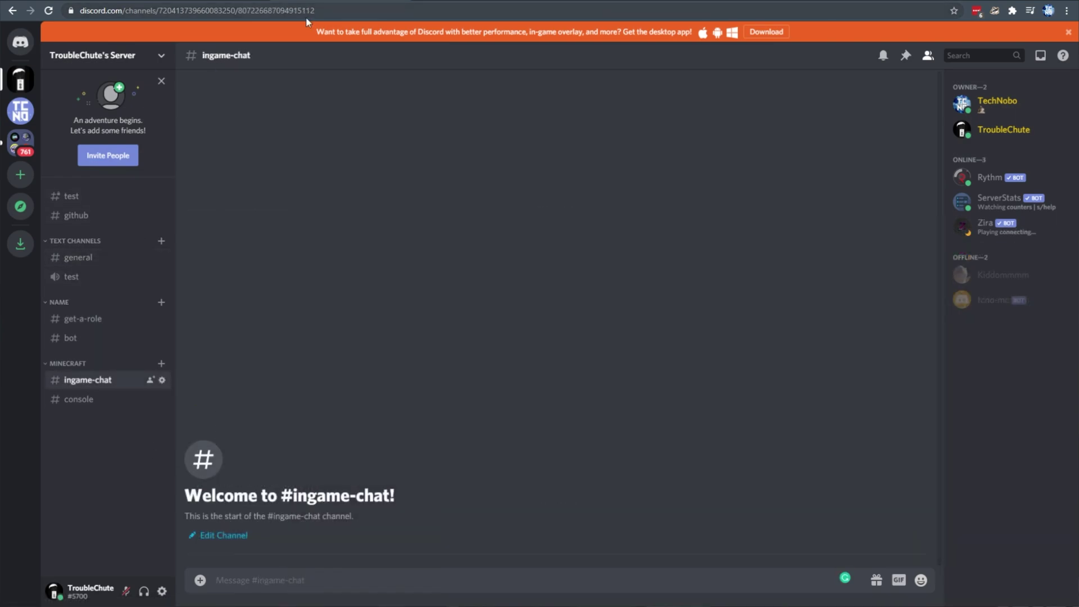
click(1022, 312)
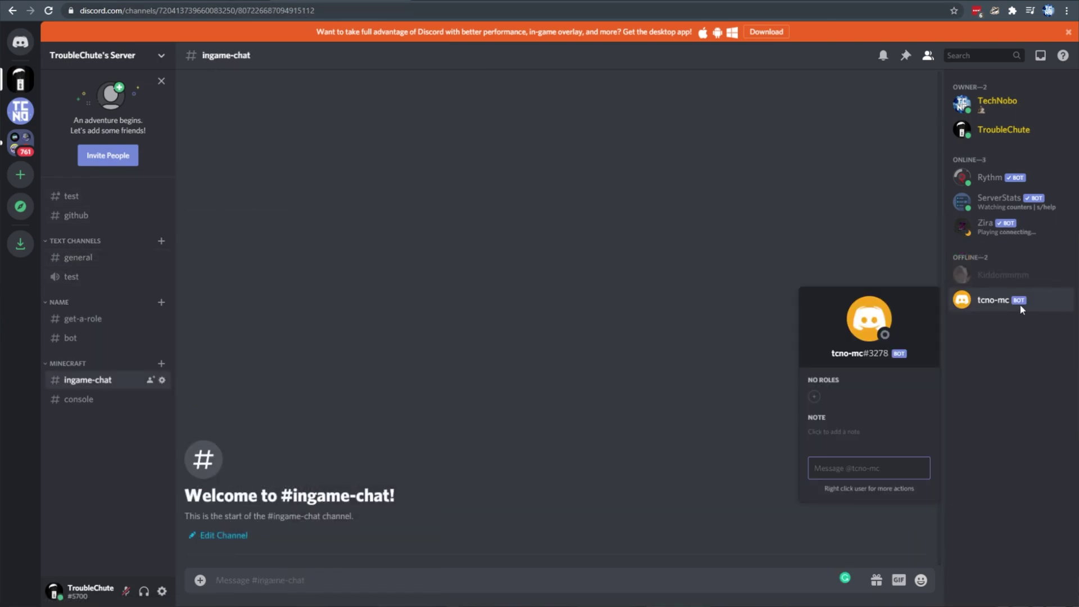
click(814, 398)
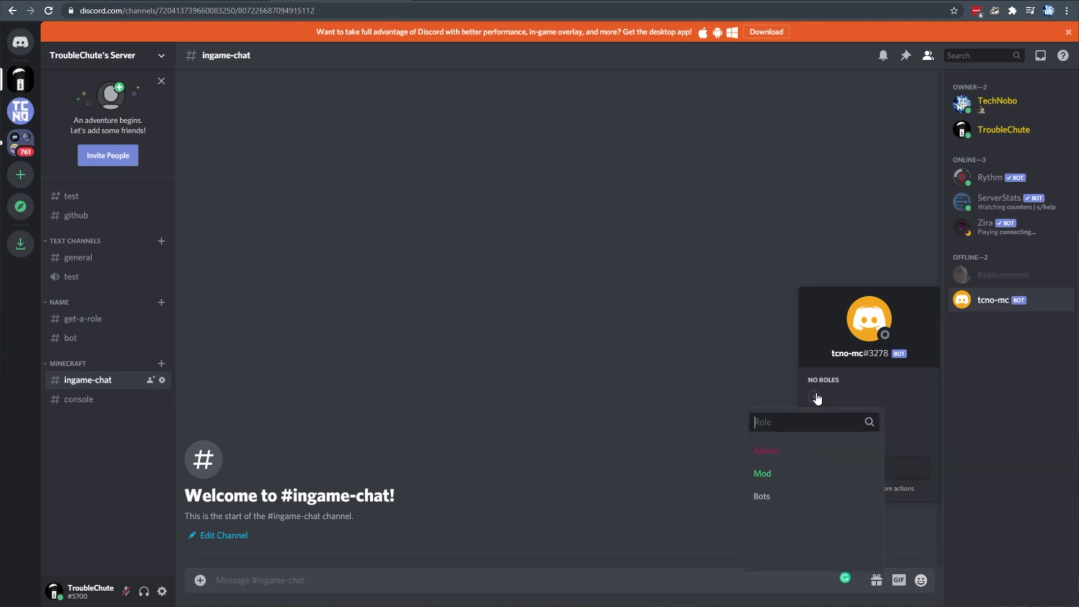
click(781, 494)
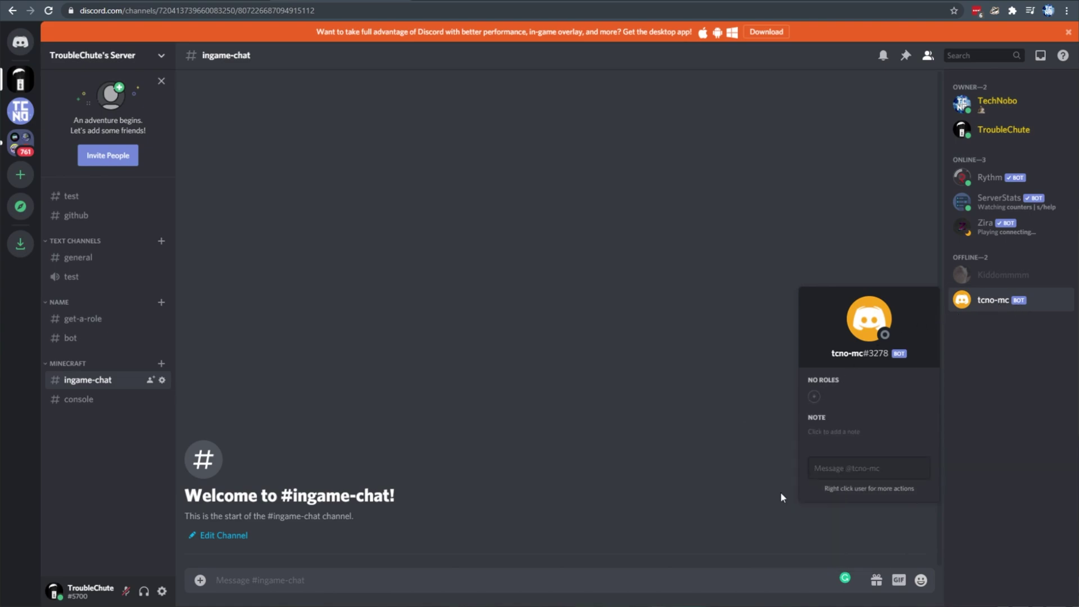
click(711, 392)
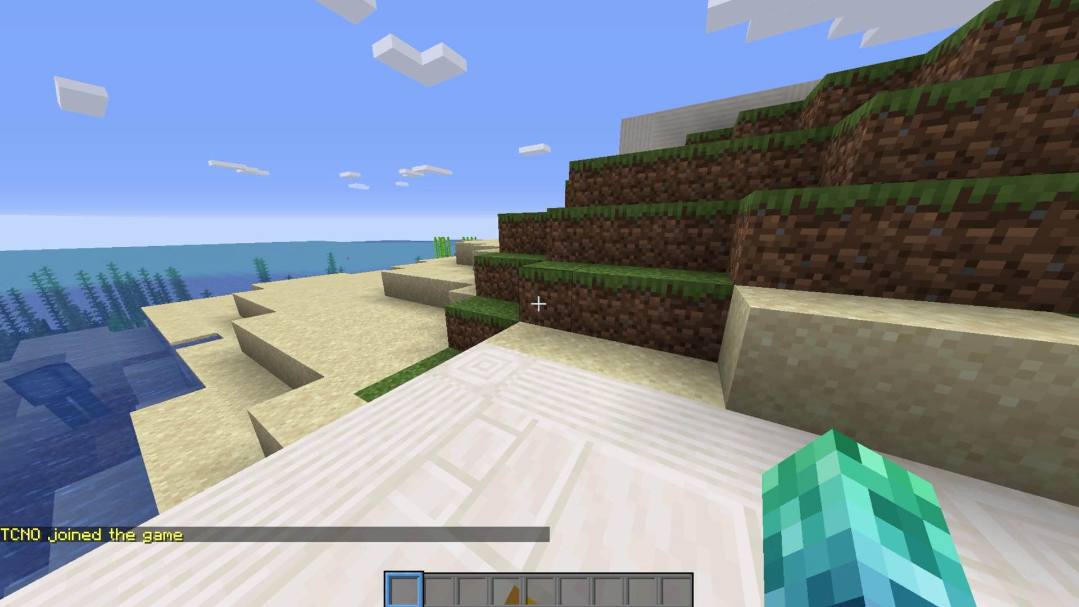
Send 'Hello' in the Minecraft game chat.
text(t)
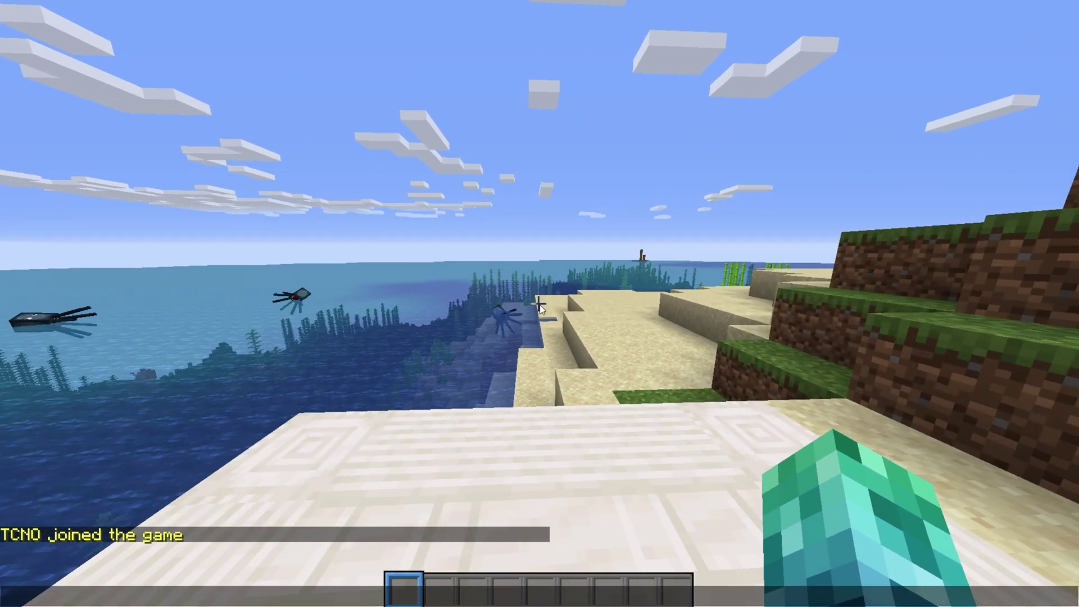
text(Hello)
key(Return)
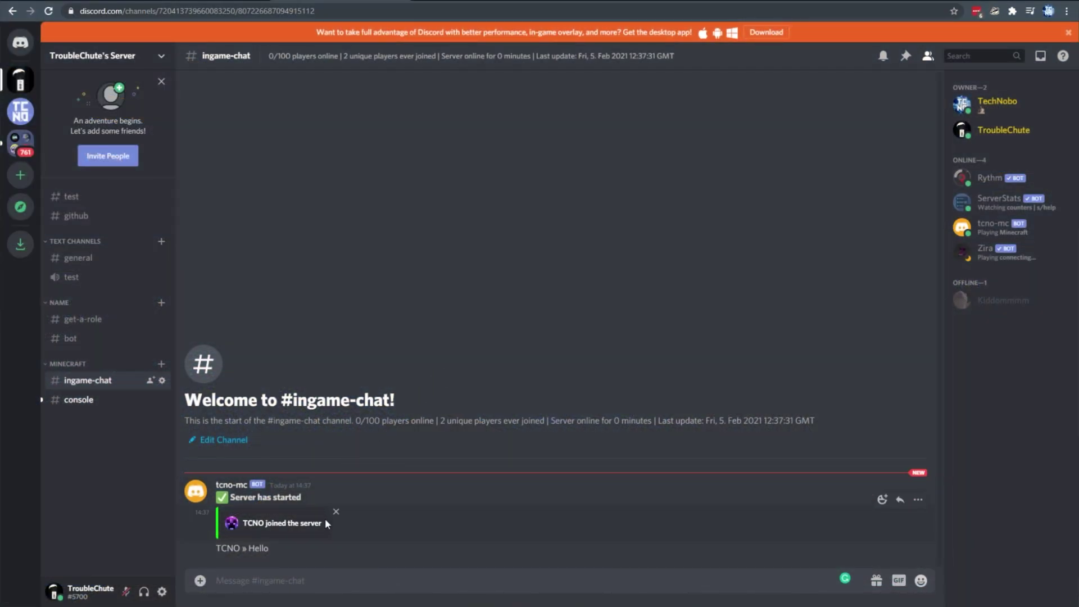
Post 'Hello back!' in the #ingame-chat channel.
click(281, 566)
text(Hello back!)
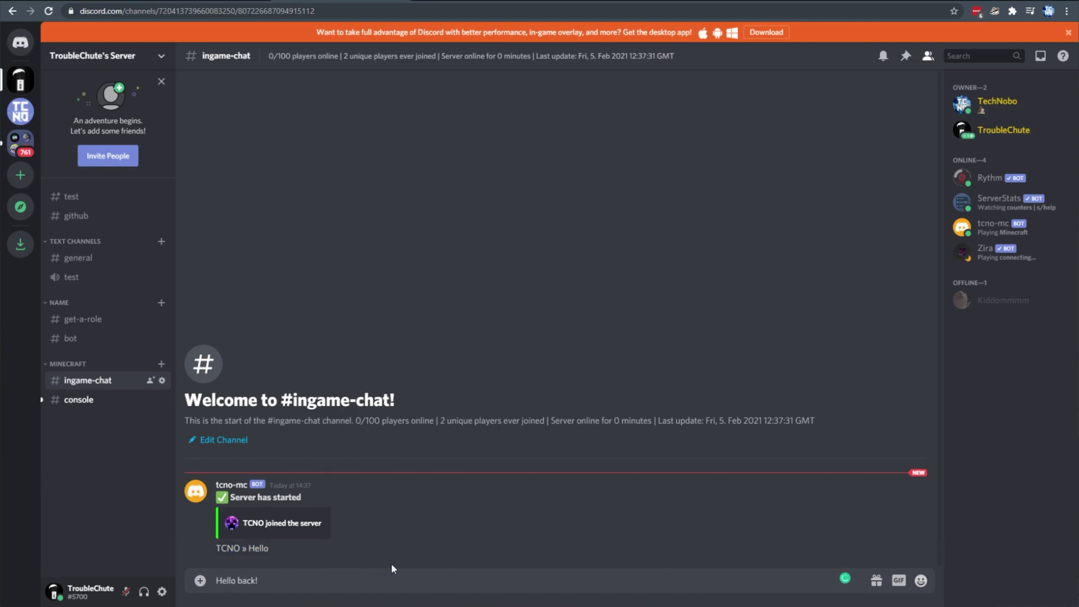
key(Return)
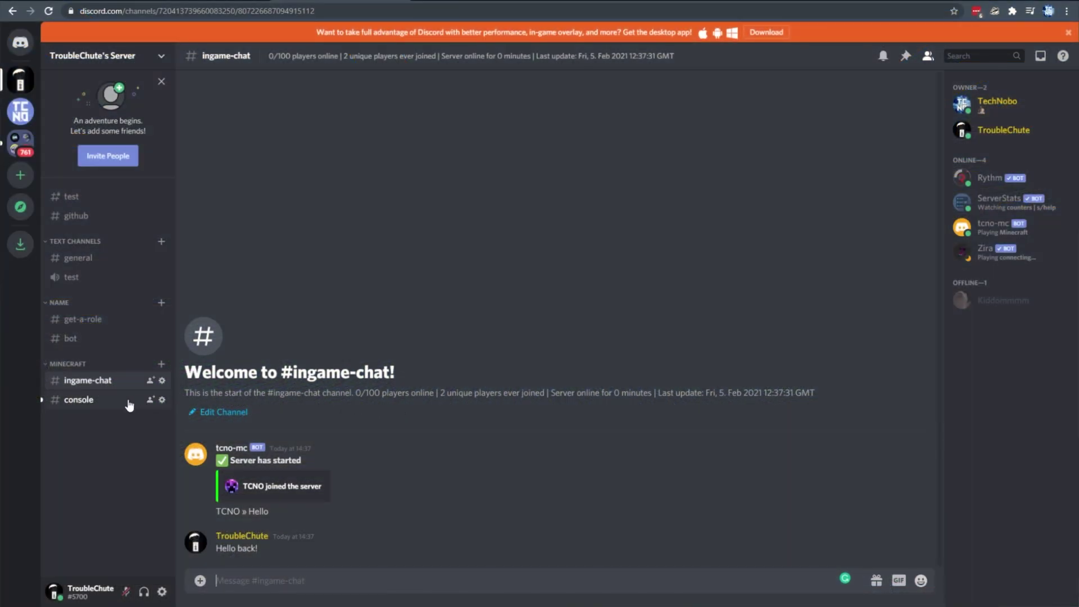
click(125, 406)
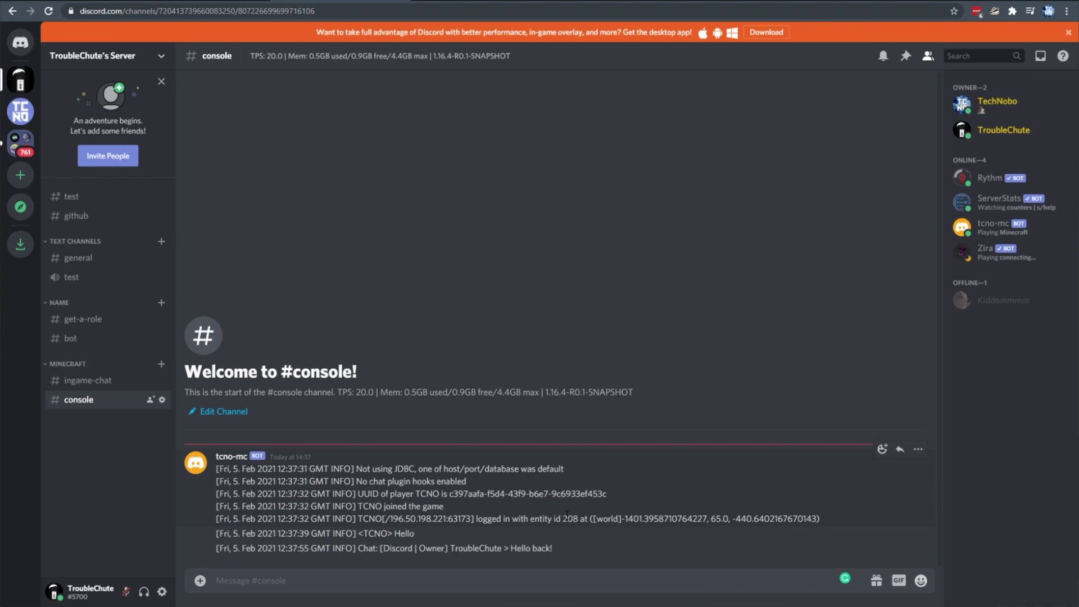
click(117, 380)
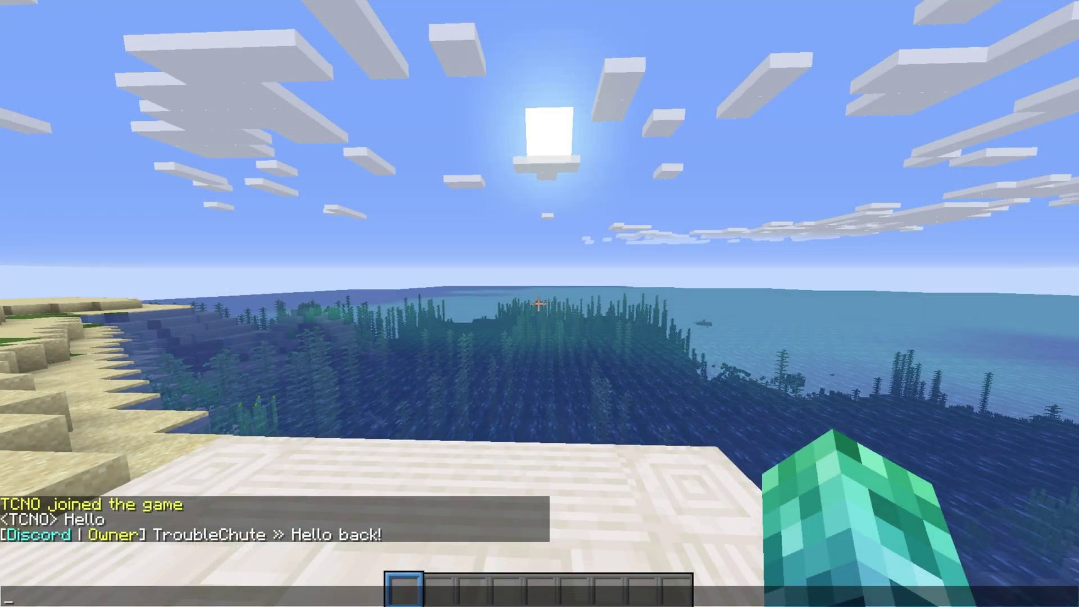
Run /discord link in Minecraft chat to get a link code.
text(/d)
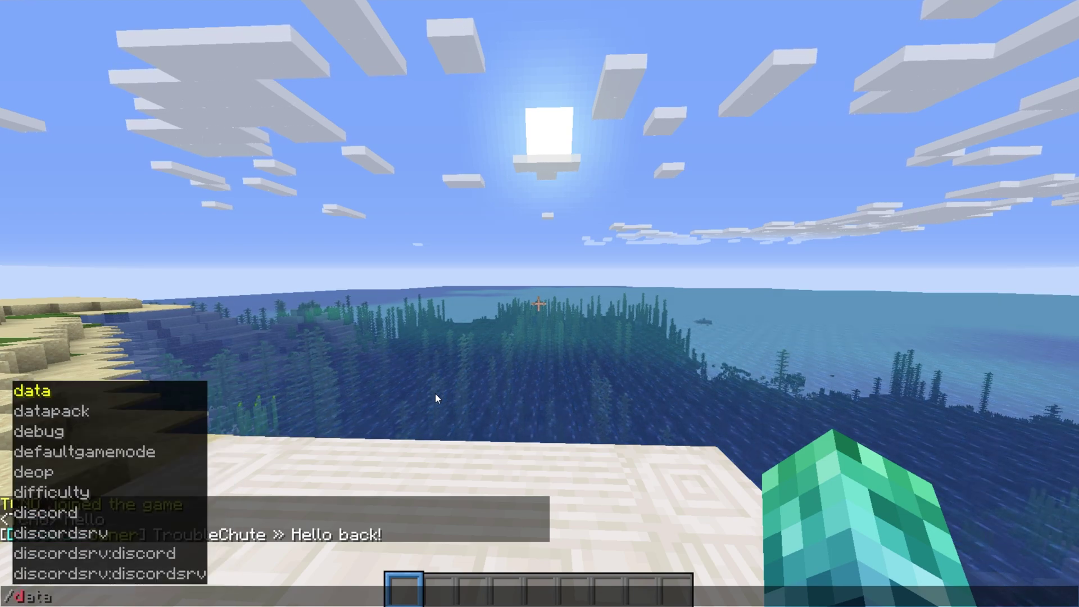
text(iscord lin)
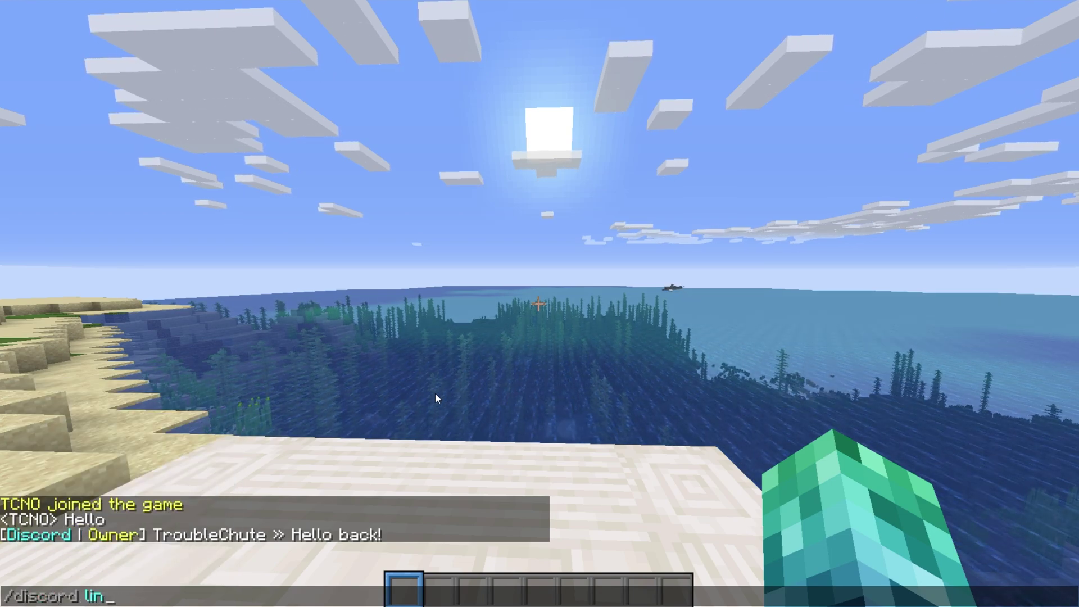
text(k)
key(Return)
key(t)
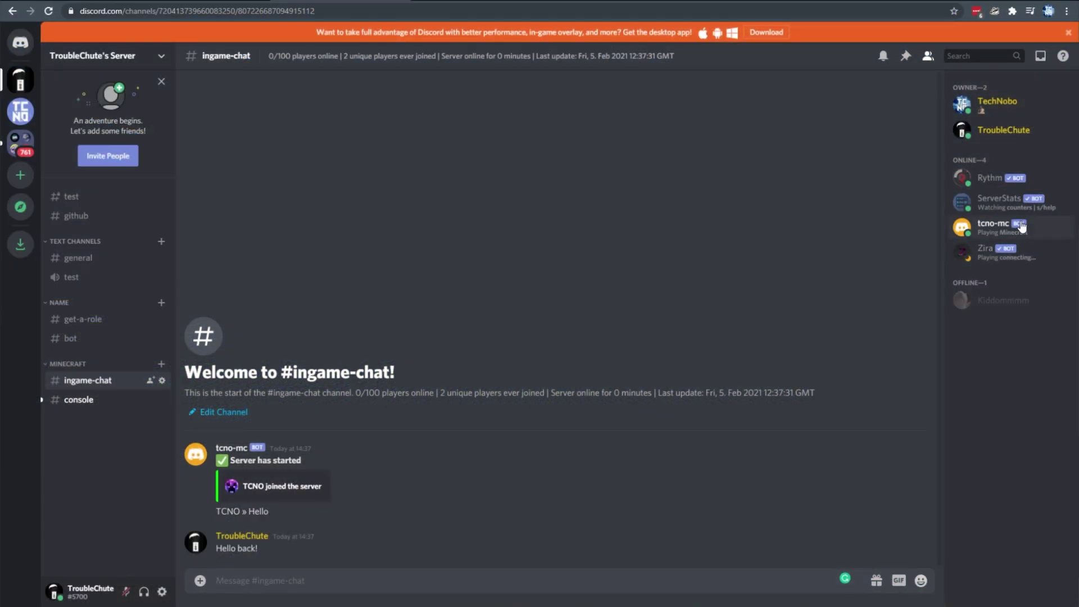
Direct-message the link code to the tcno-mc bot in Discord.
click(1022, 226)
text(4693)
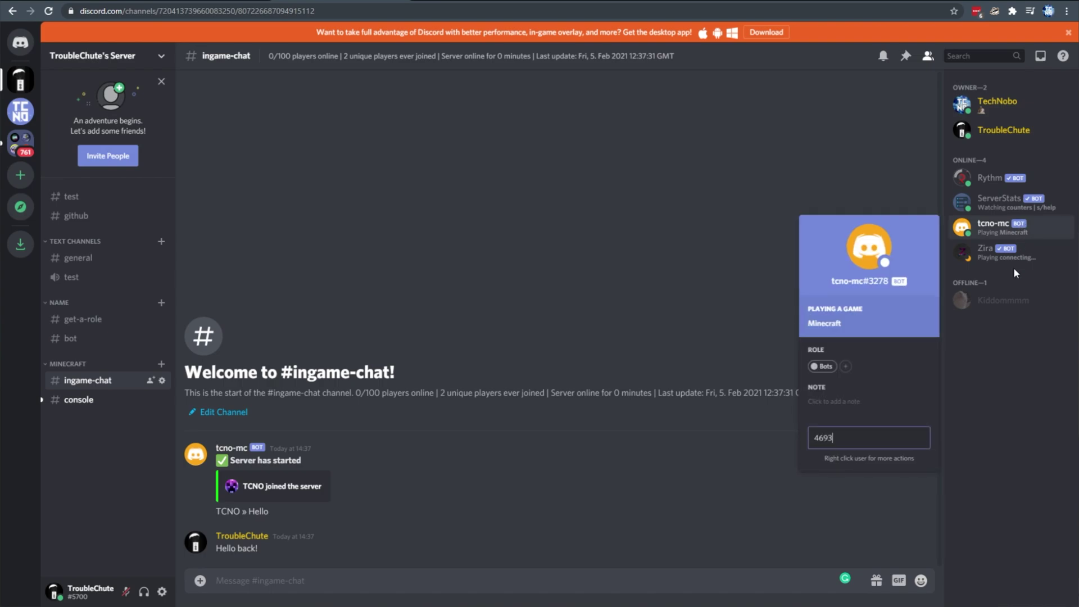
key(Return)
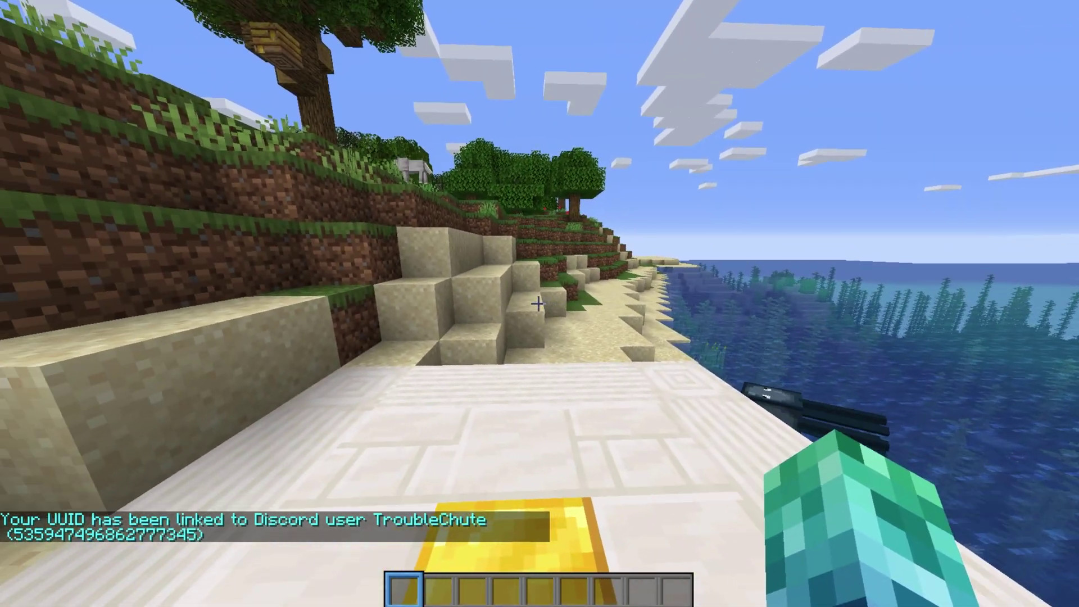
Switch Minecraft to third-person view with F5.
key(F5)
mouse_move(539, 303)
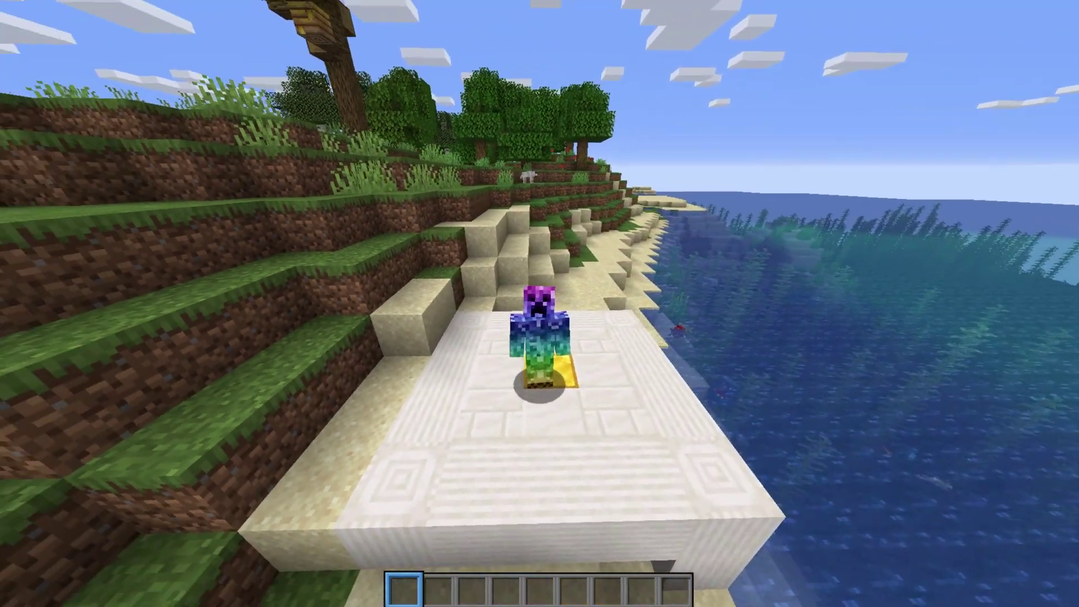